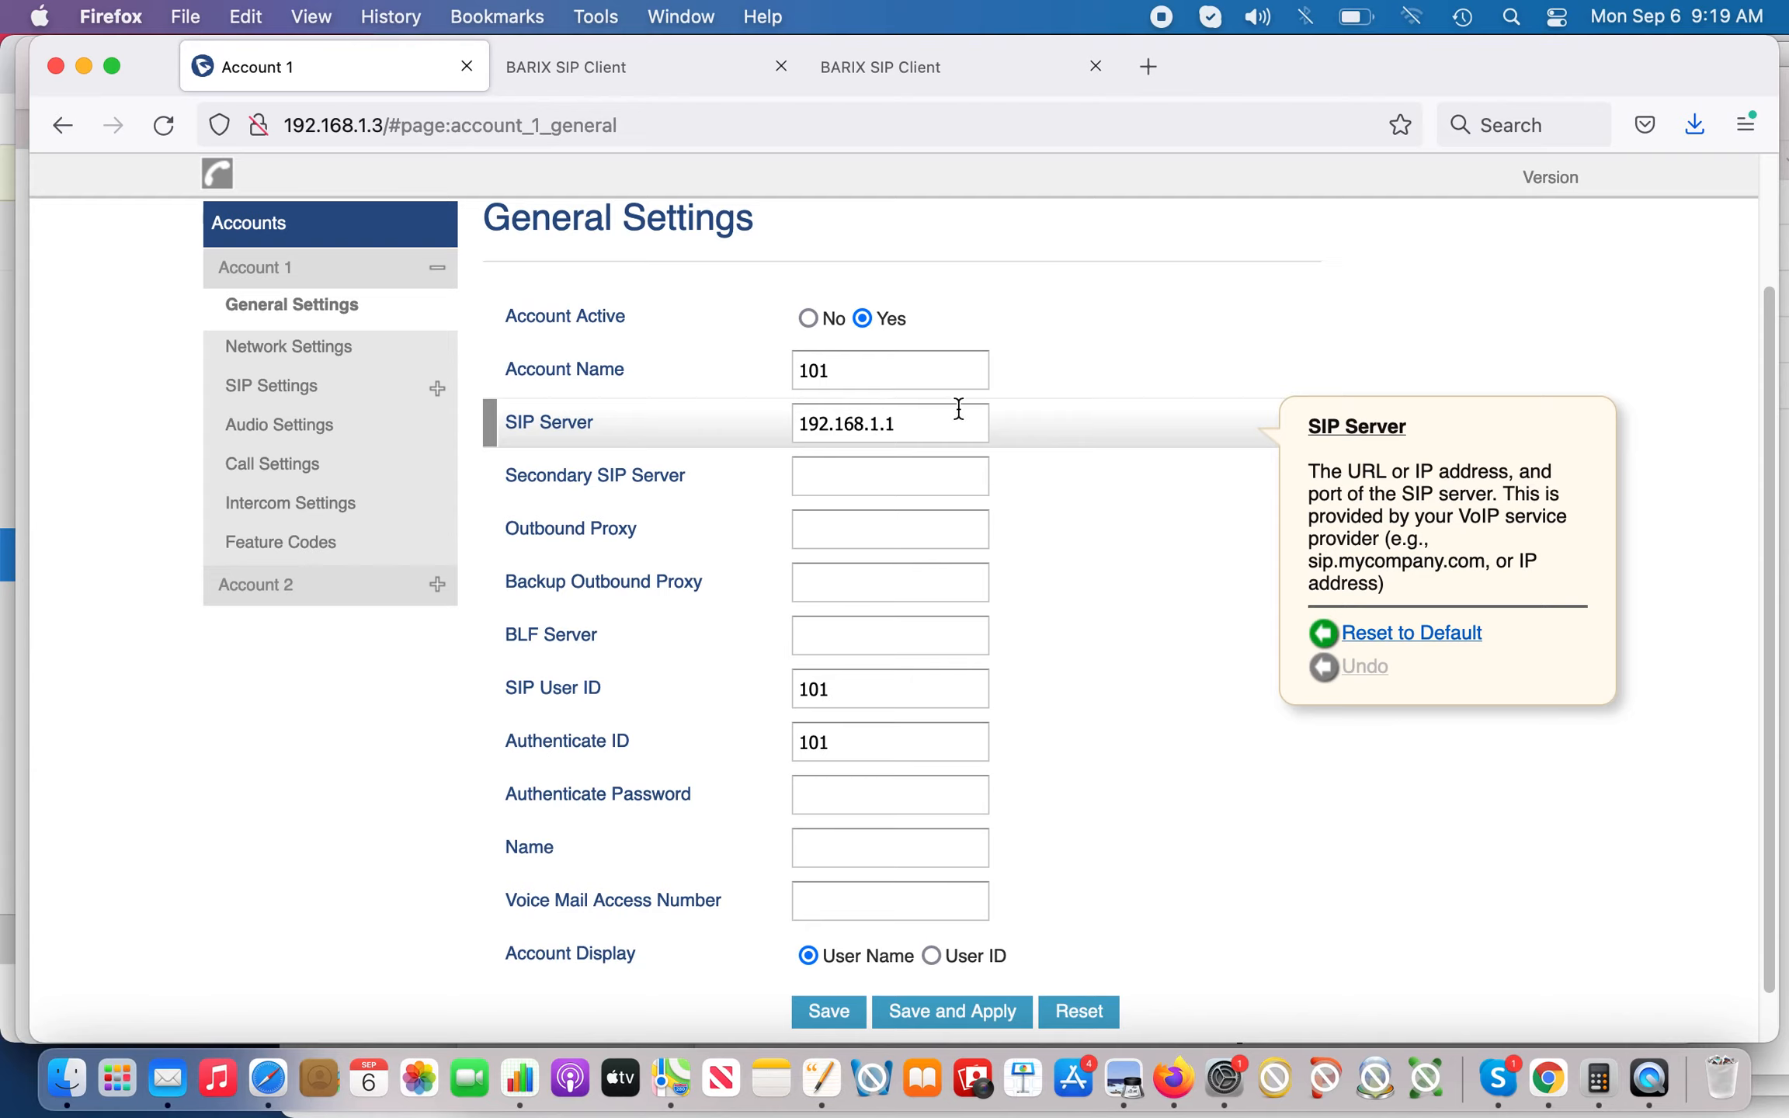
- Open the Grandstream phone's Call Features settings and look through the options on the page
scroll(1057, 429, up, 5)
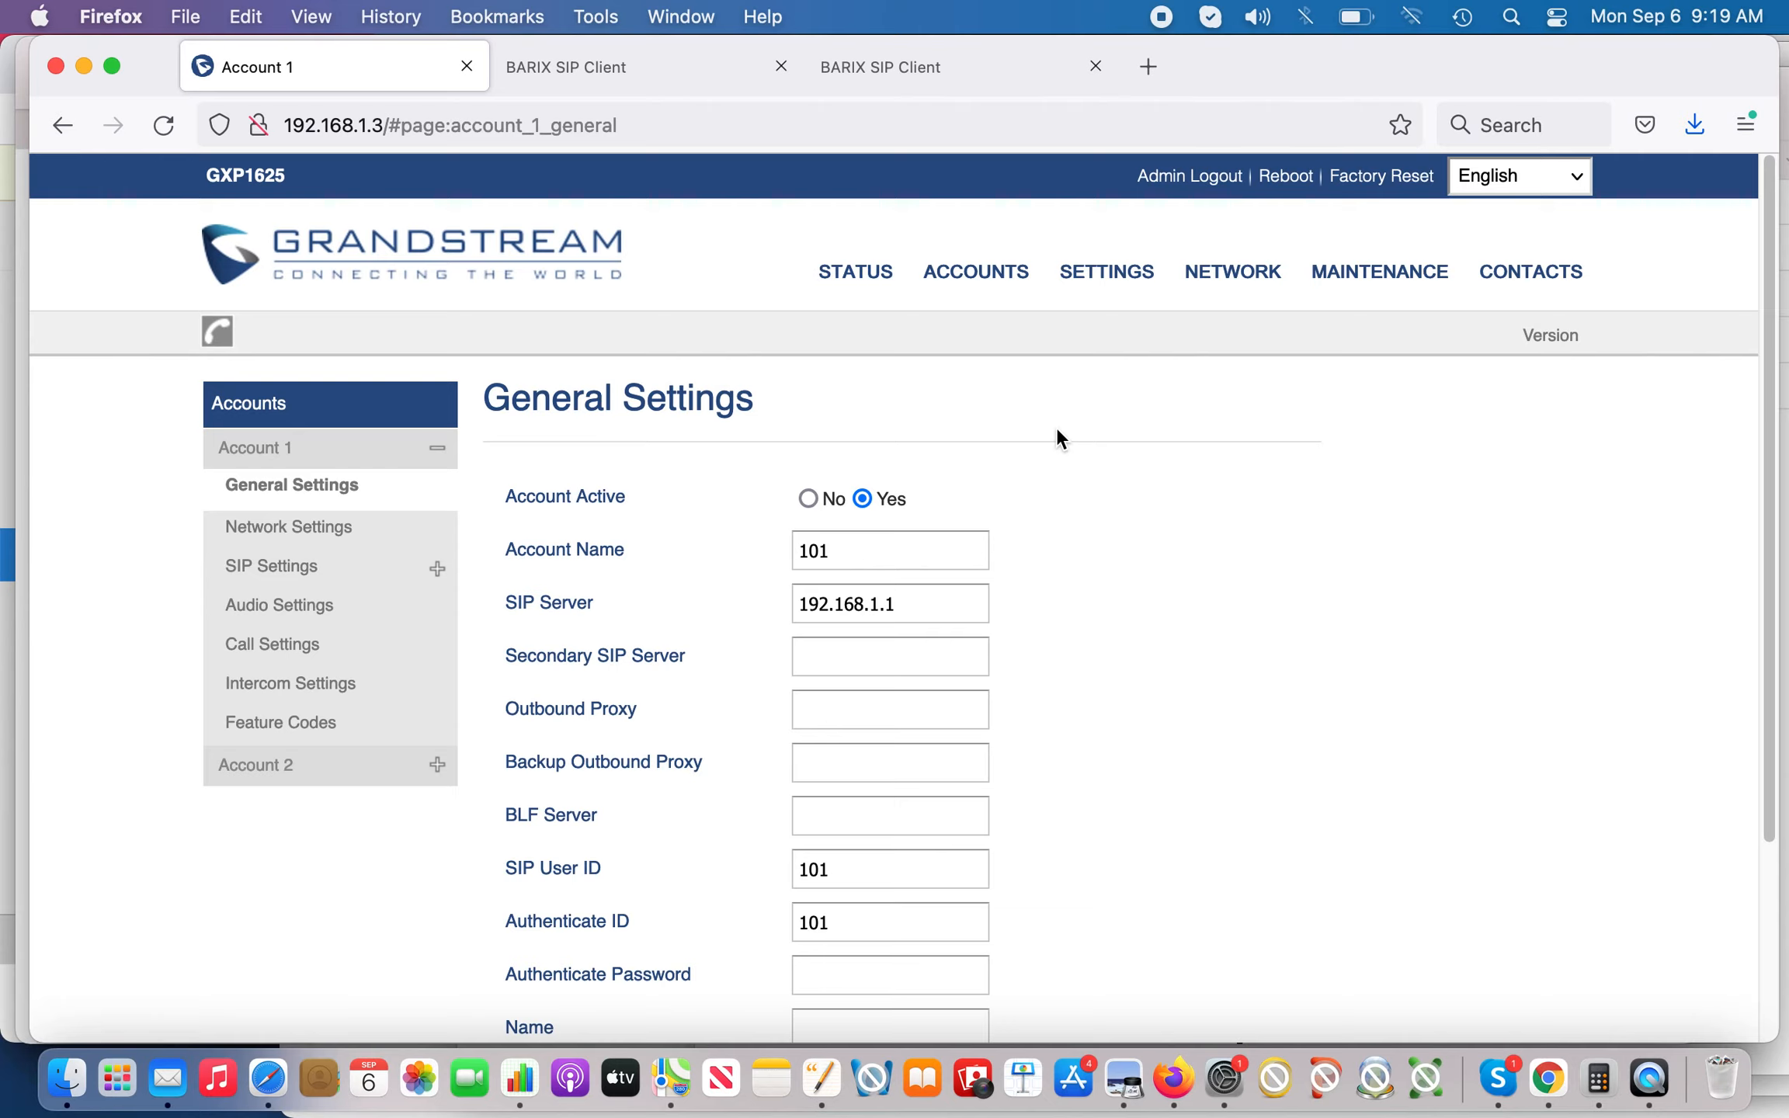
mouse_move(1113, 272)
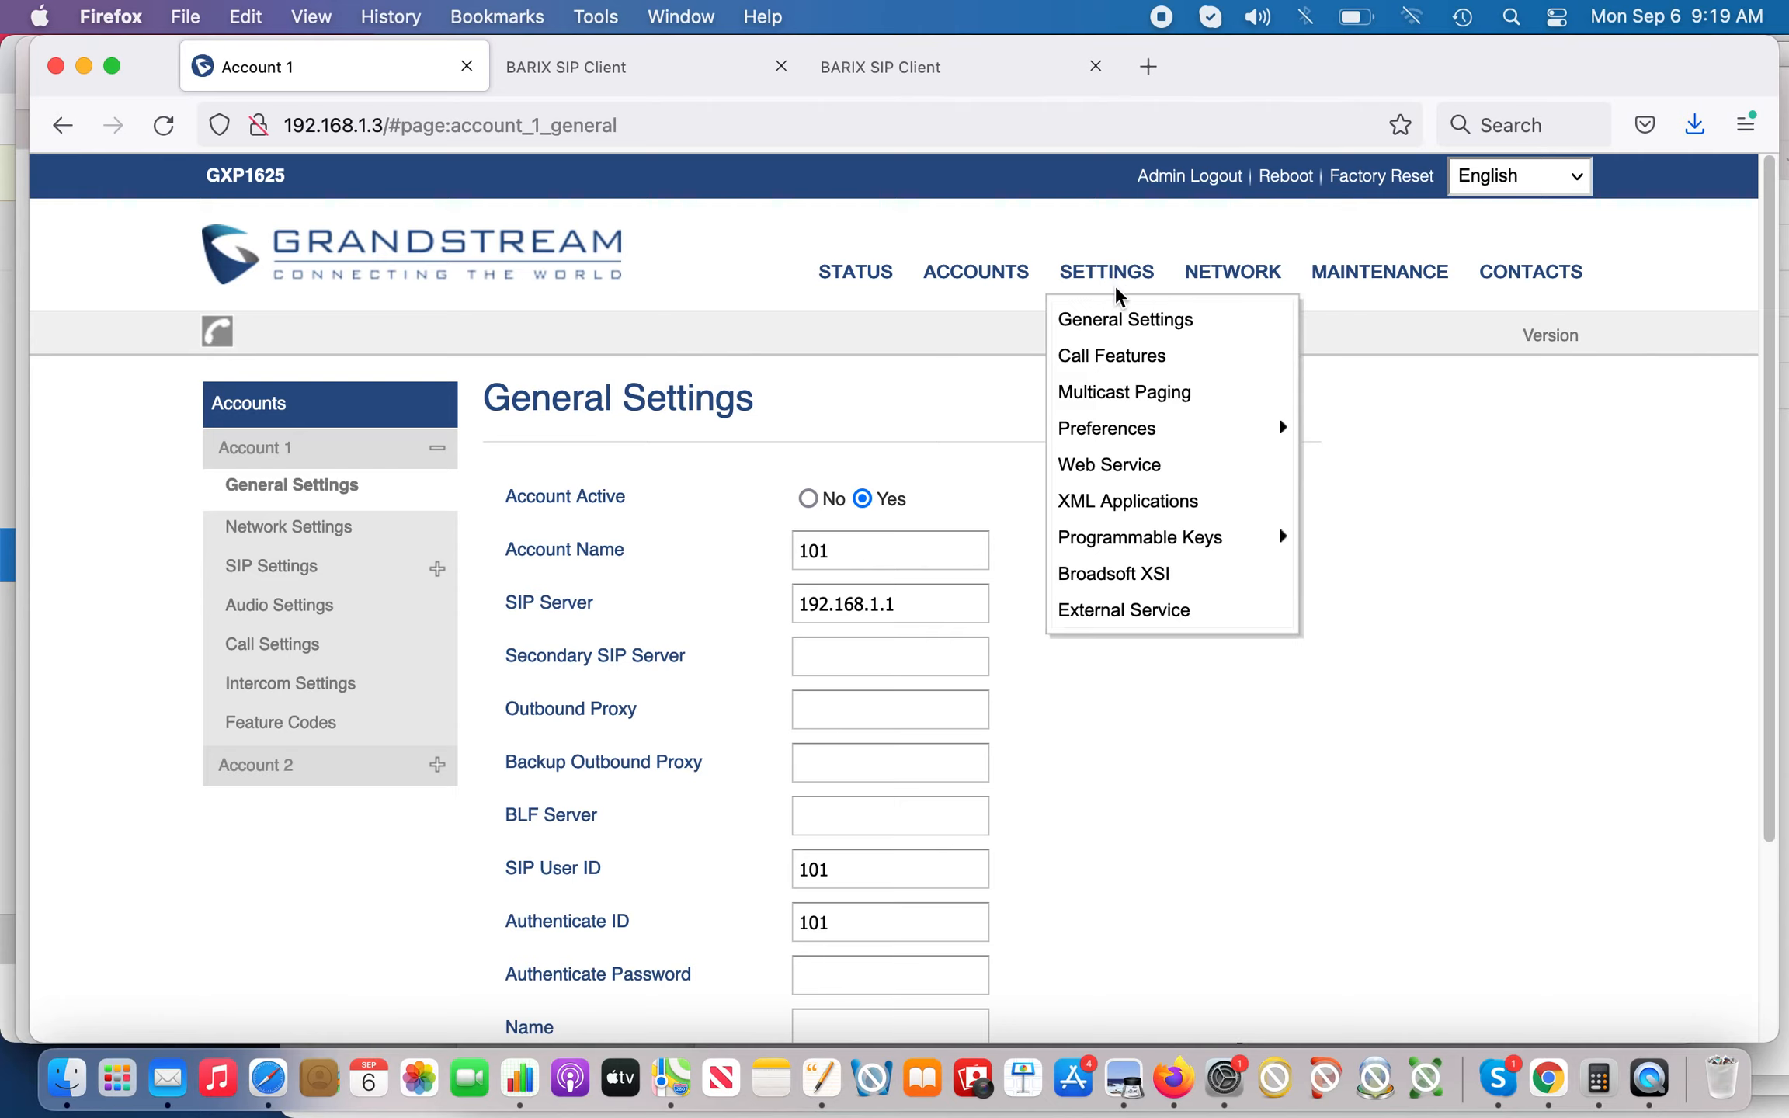
click(1142, 357)
mouse_move(1281, 681)
scroll(1281, 674, down, 15)
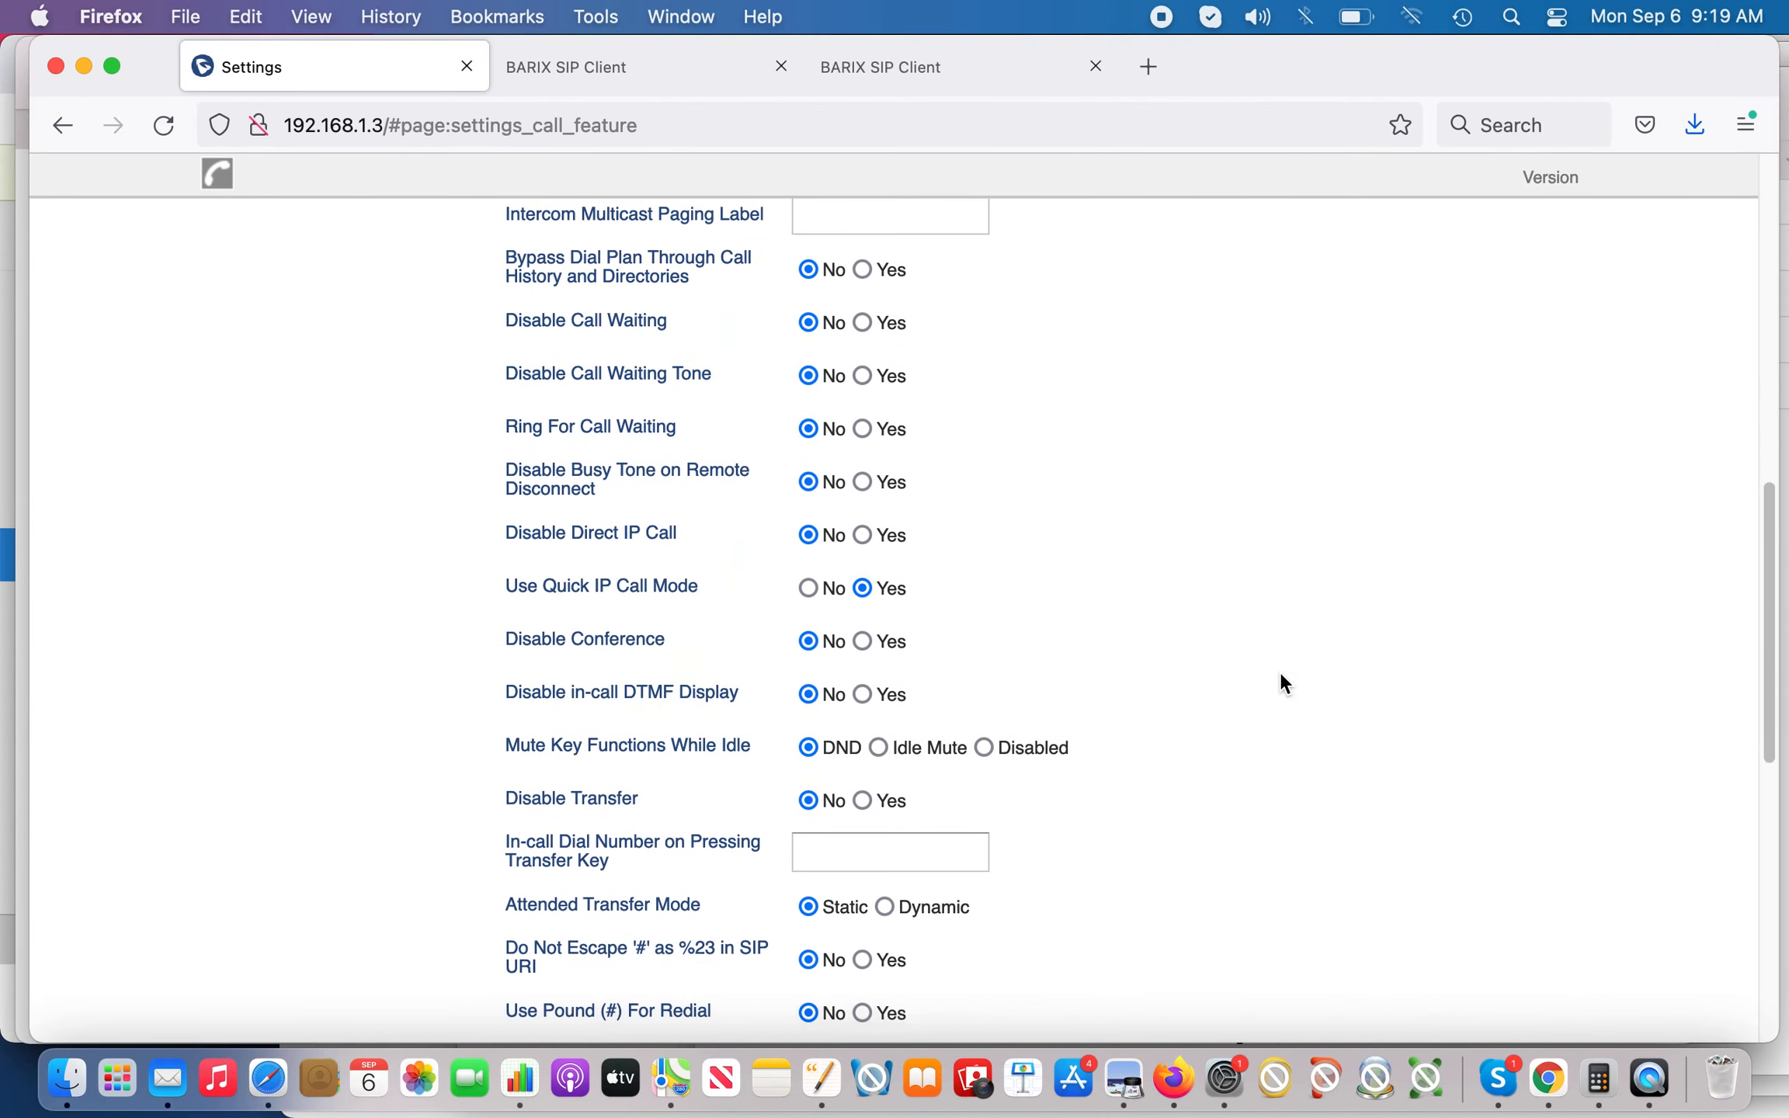
scroll(1281, 684, up, 15)
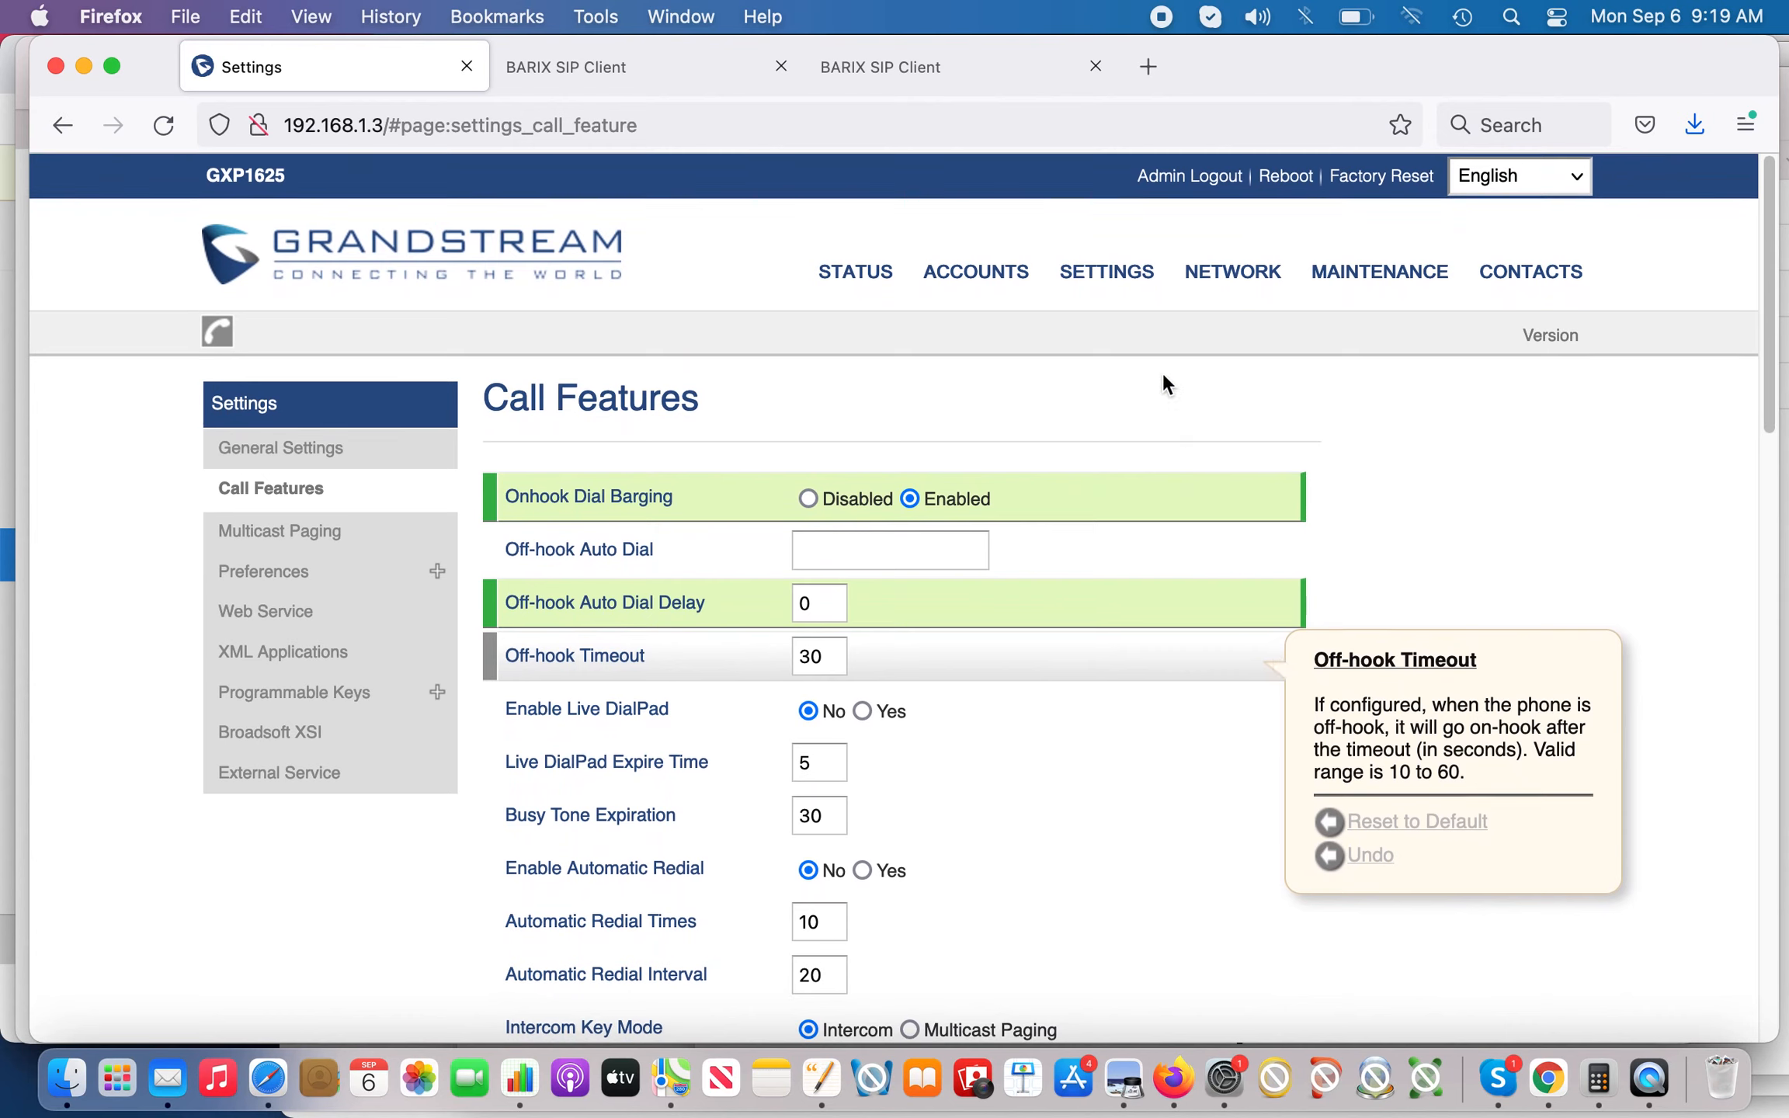
- Examine the Disable Direct IP Call and Use Quick IP Call Mode options in the phone's Call Features settings
mouse_move(1127, 283)
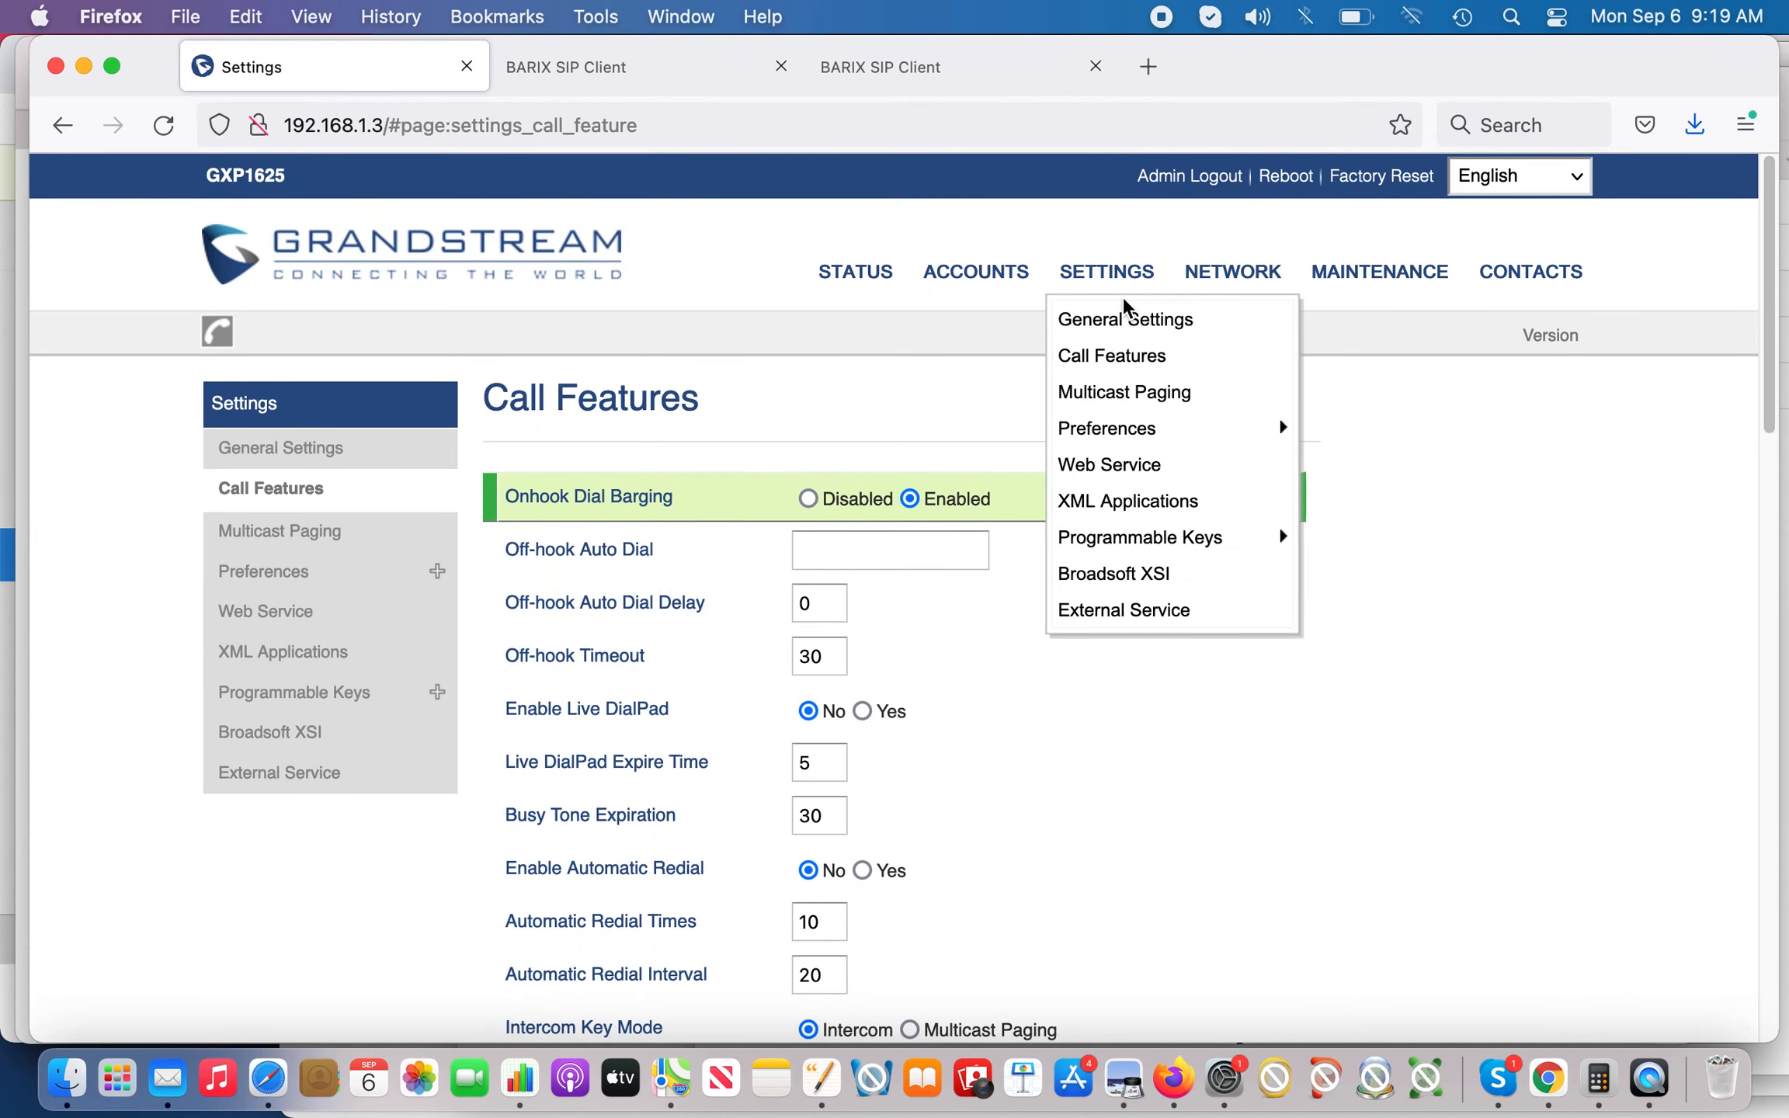
click(1159, 357)
scroll(1248, 508, down, 10)
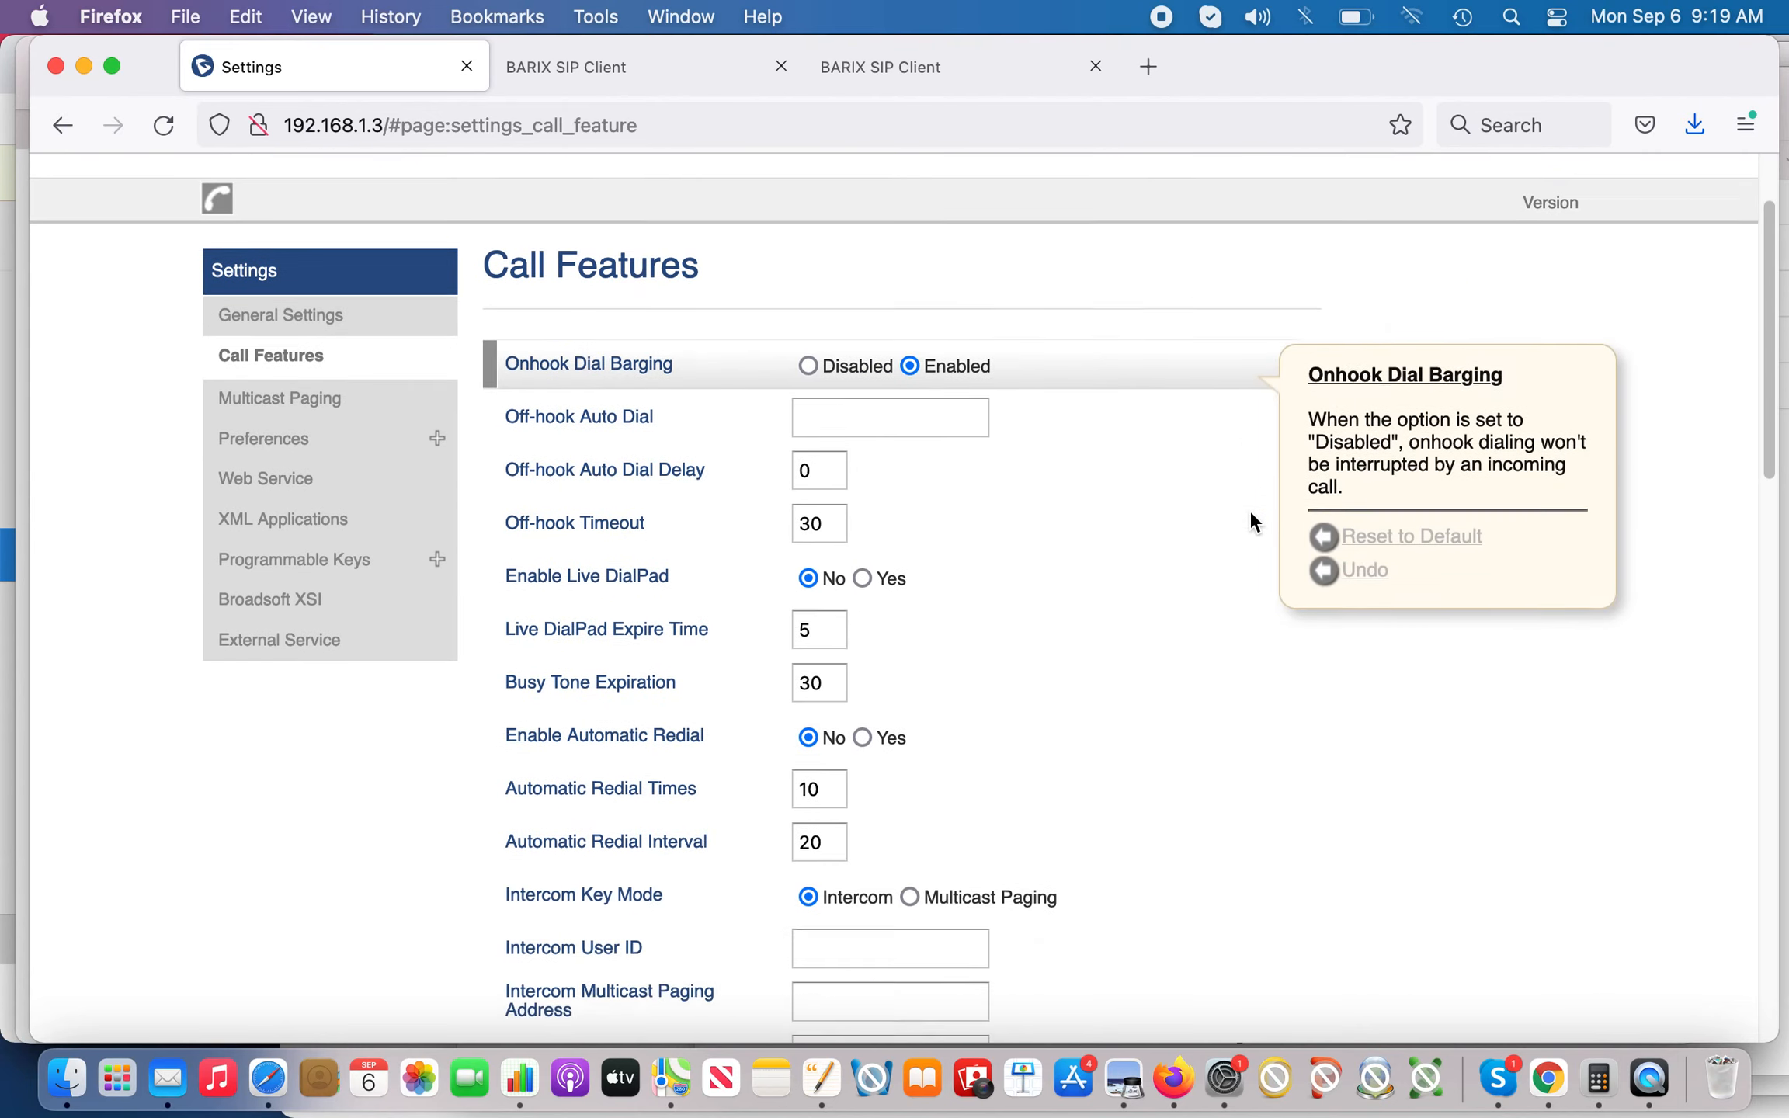
scroll(1250, 521, down, 3)
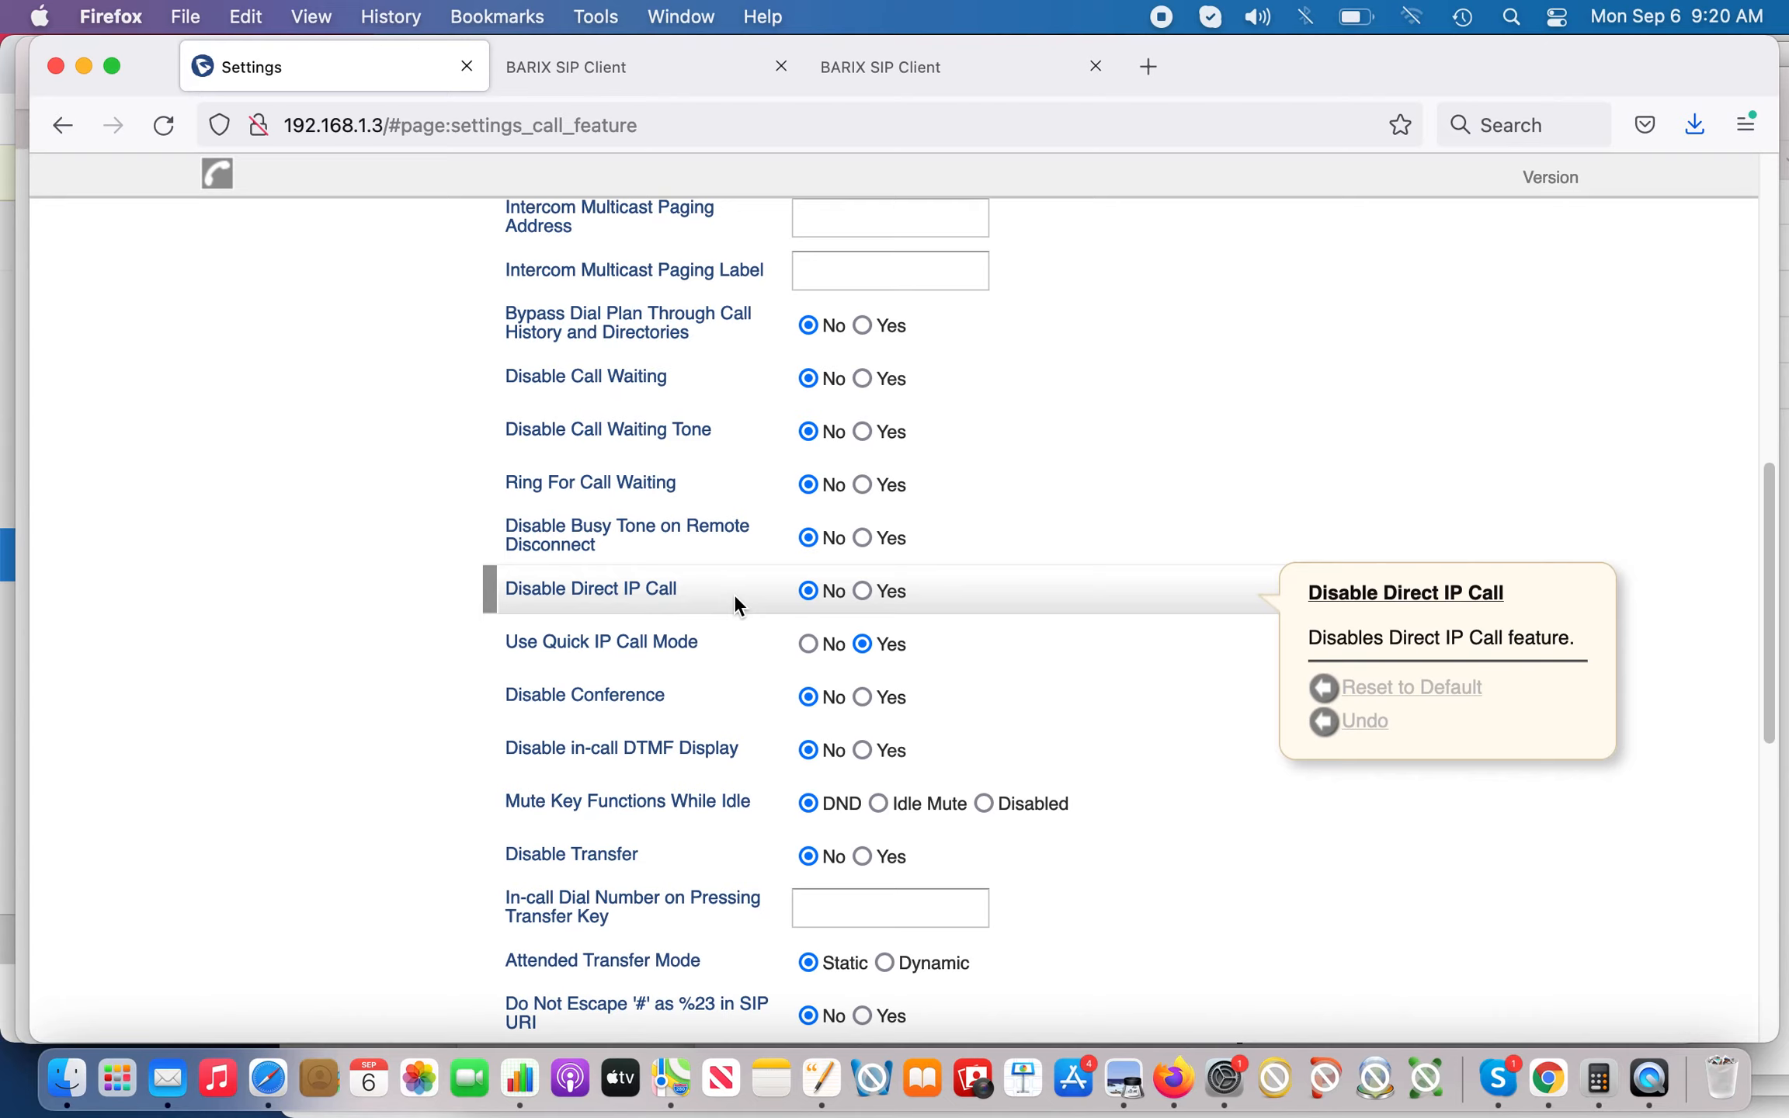
mouse_move(743, 645)
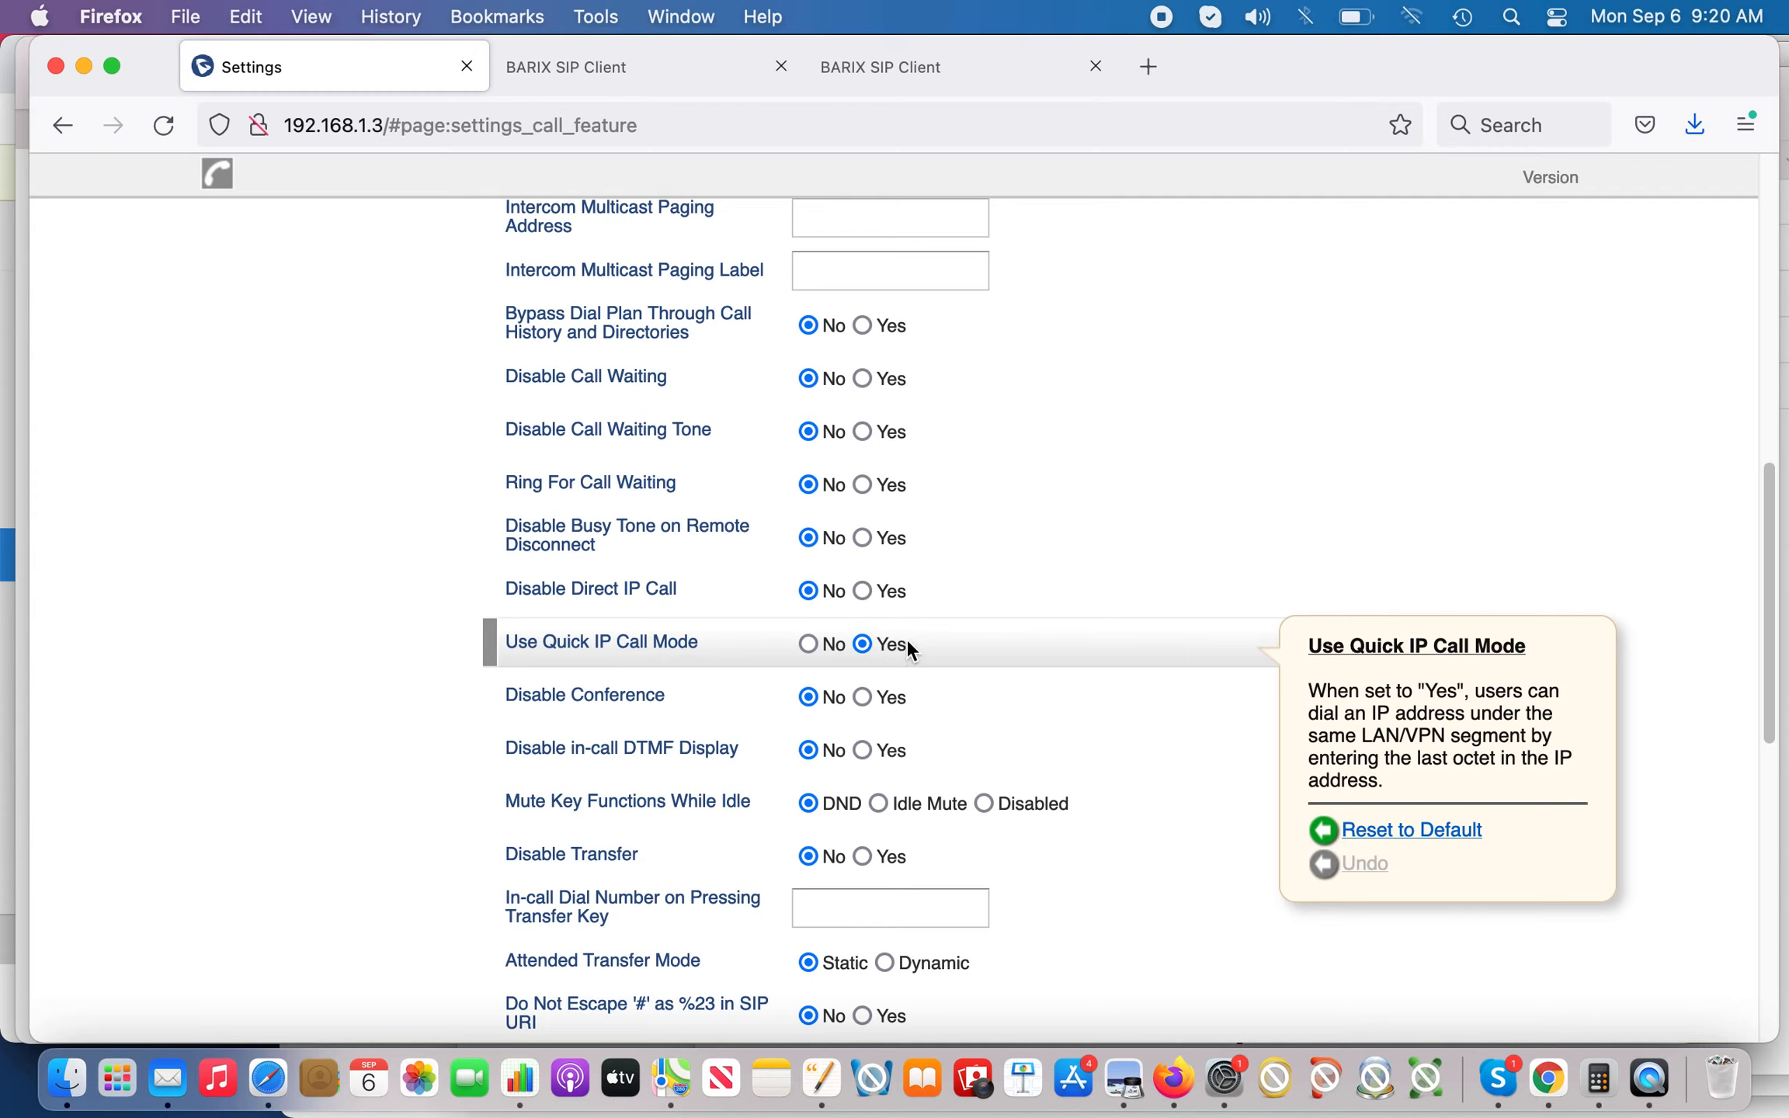
mouse_move(899, 585)
scroll(1029, 652, down, 6)
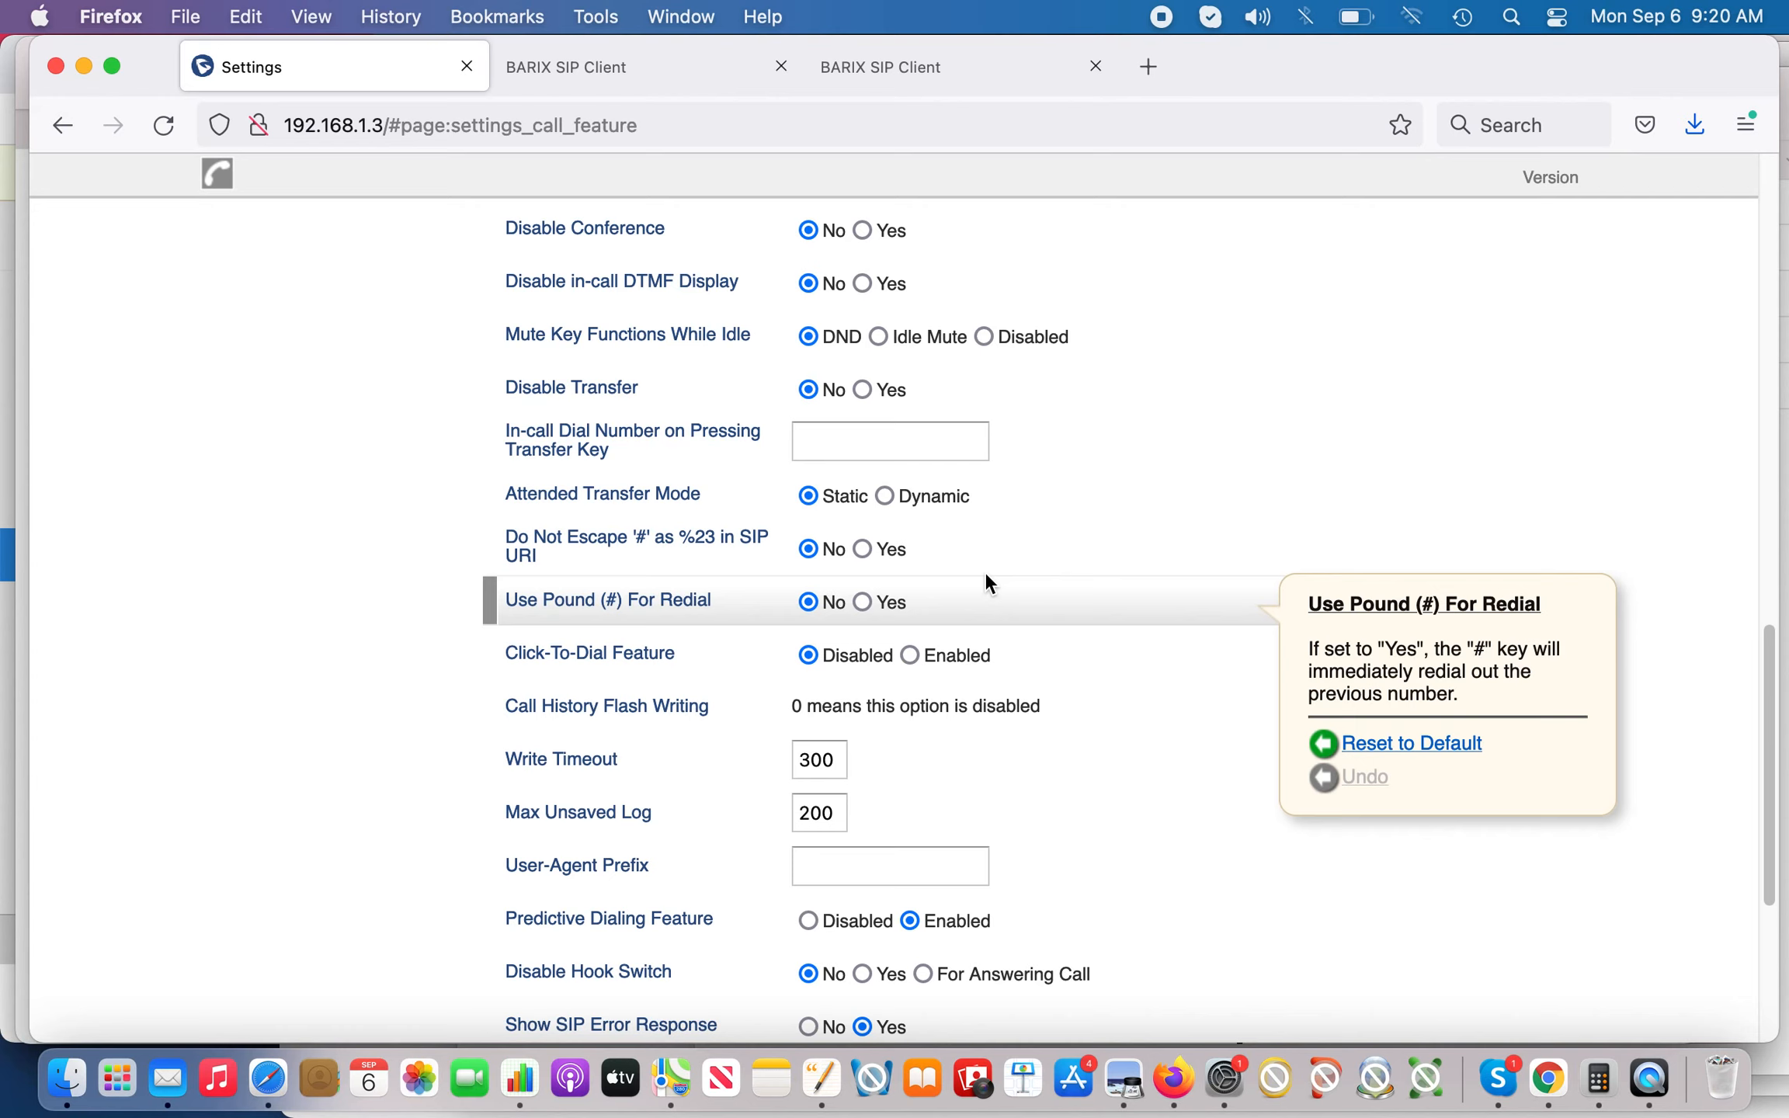
scroll(986, 579, up, 15)
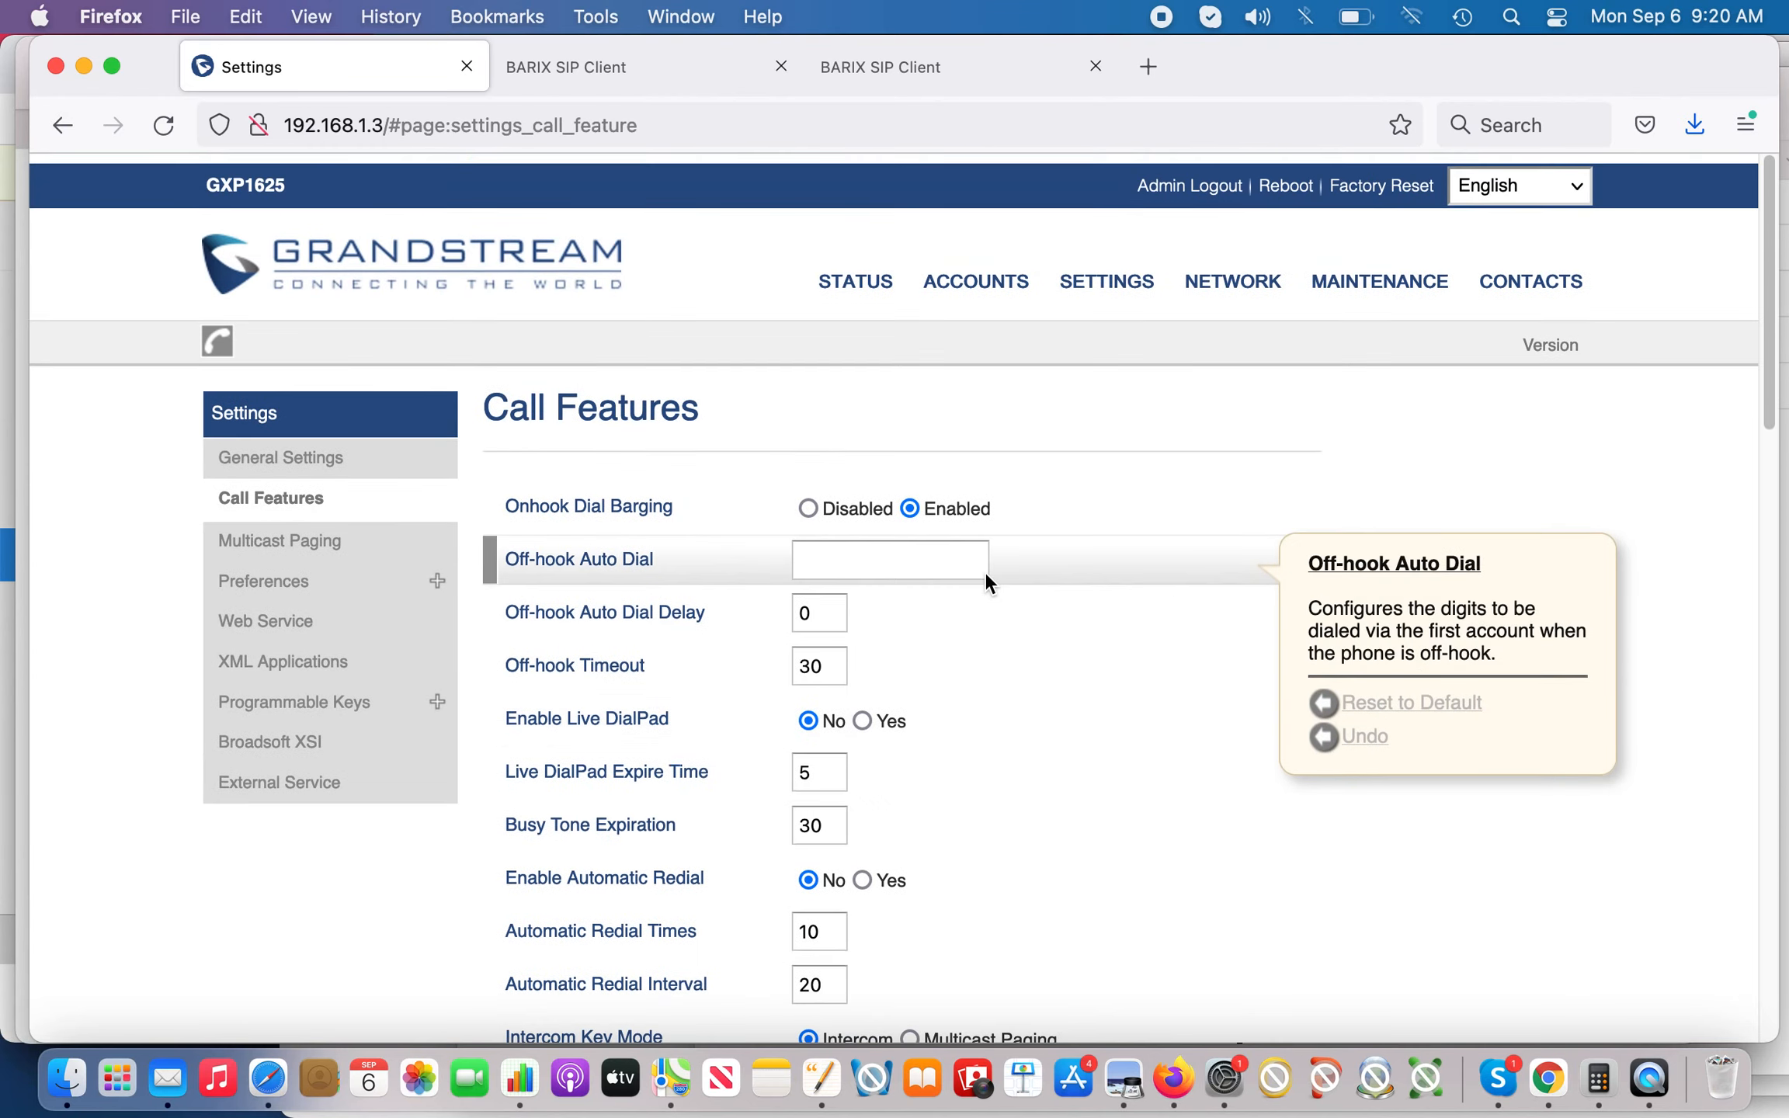
- View both Barix SIP client pages and check the profiles selectable on the Annuncicom 100 at 192.168.1.1
click(640, 62)
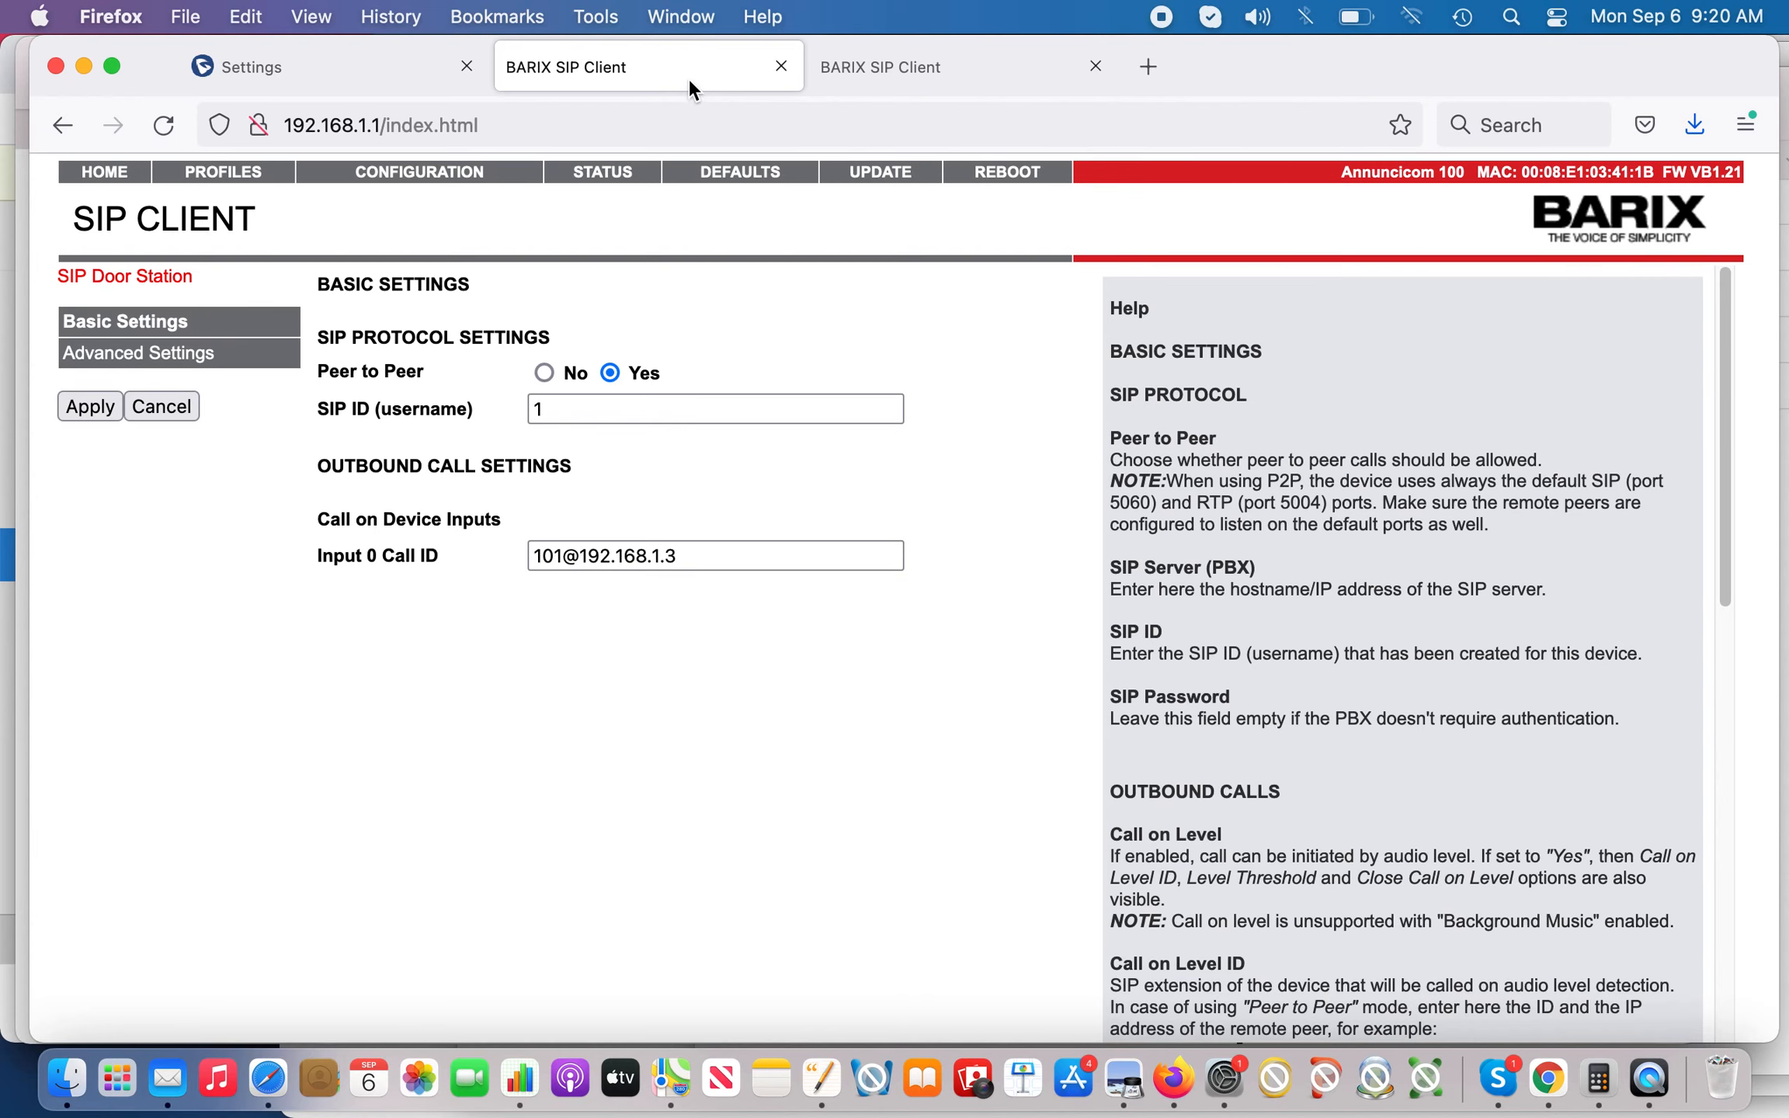
click(891, 69)
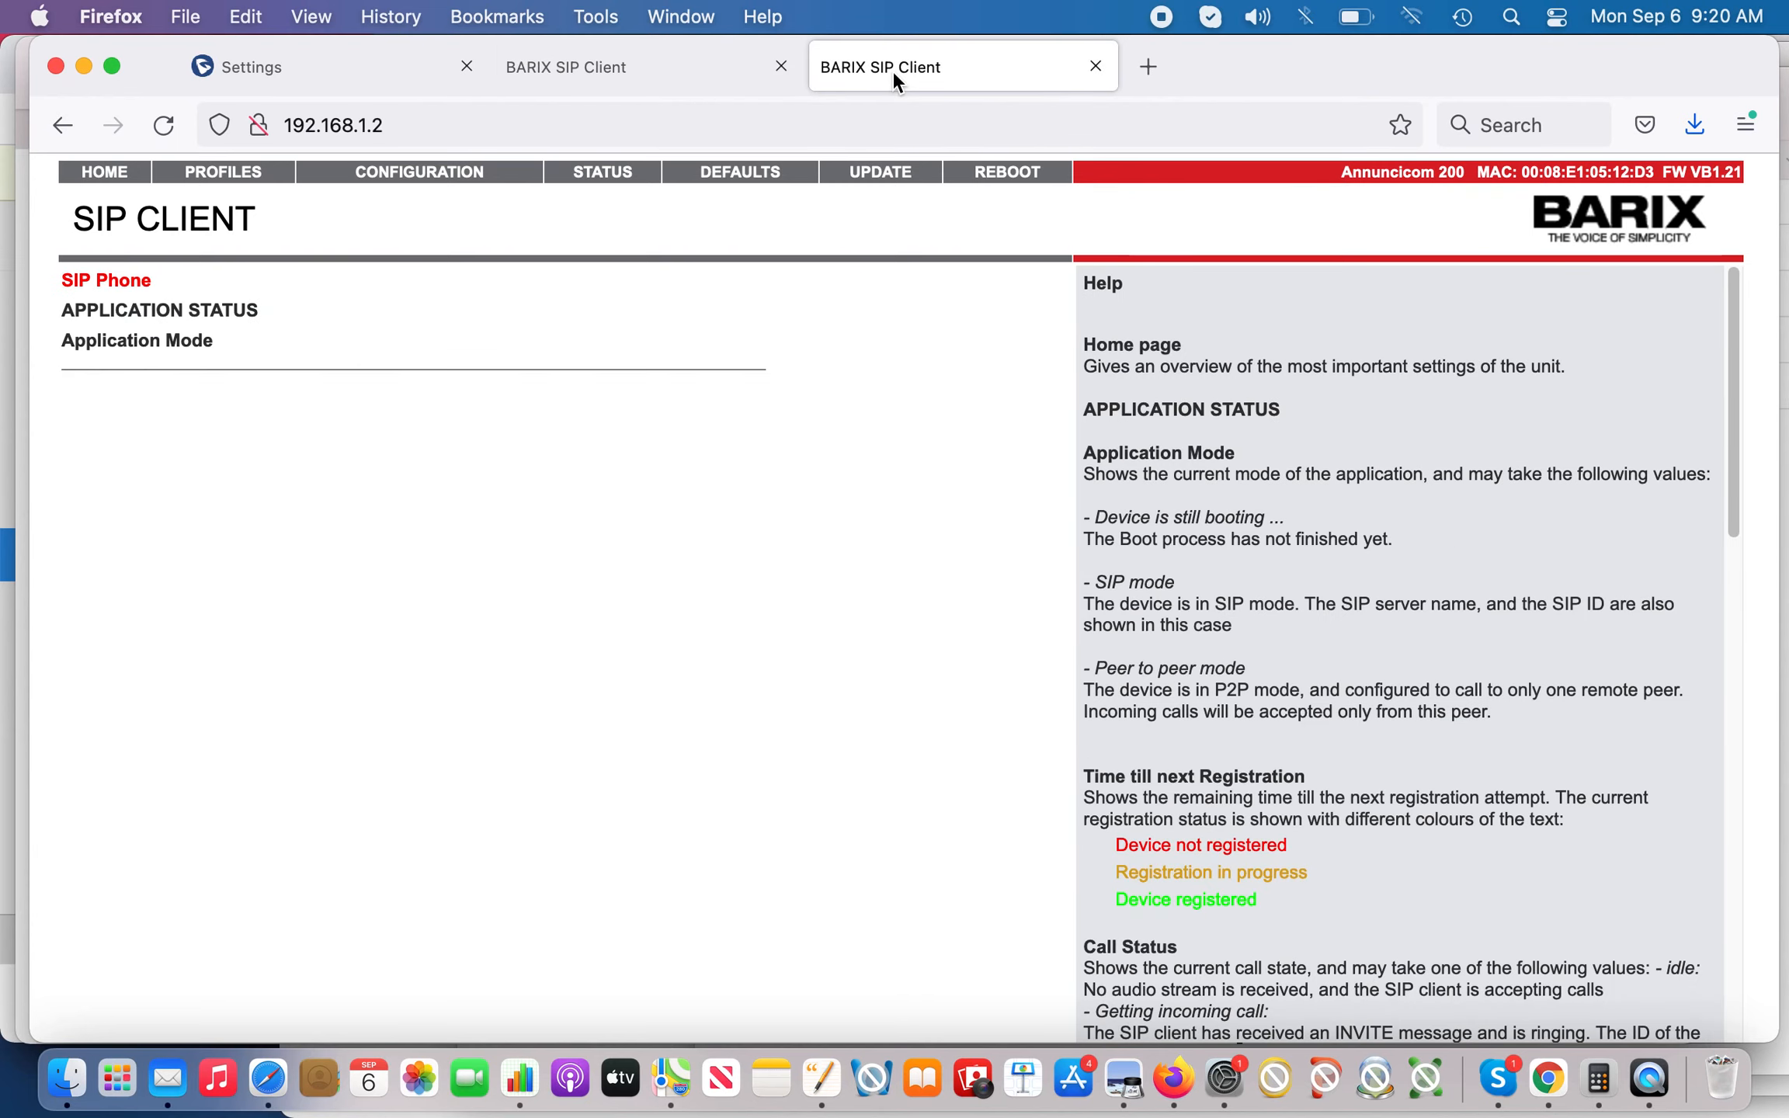
click(632, 67)
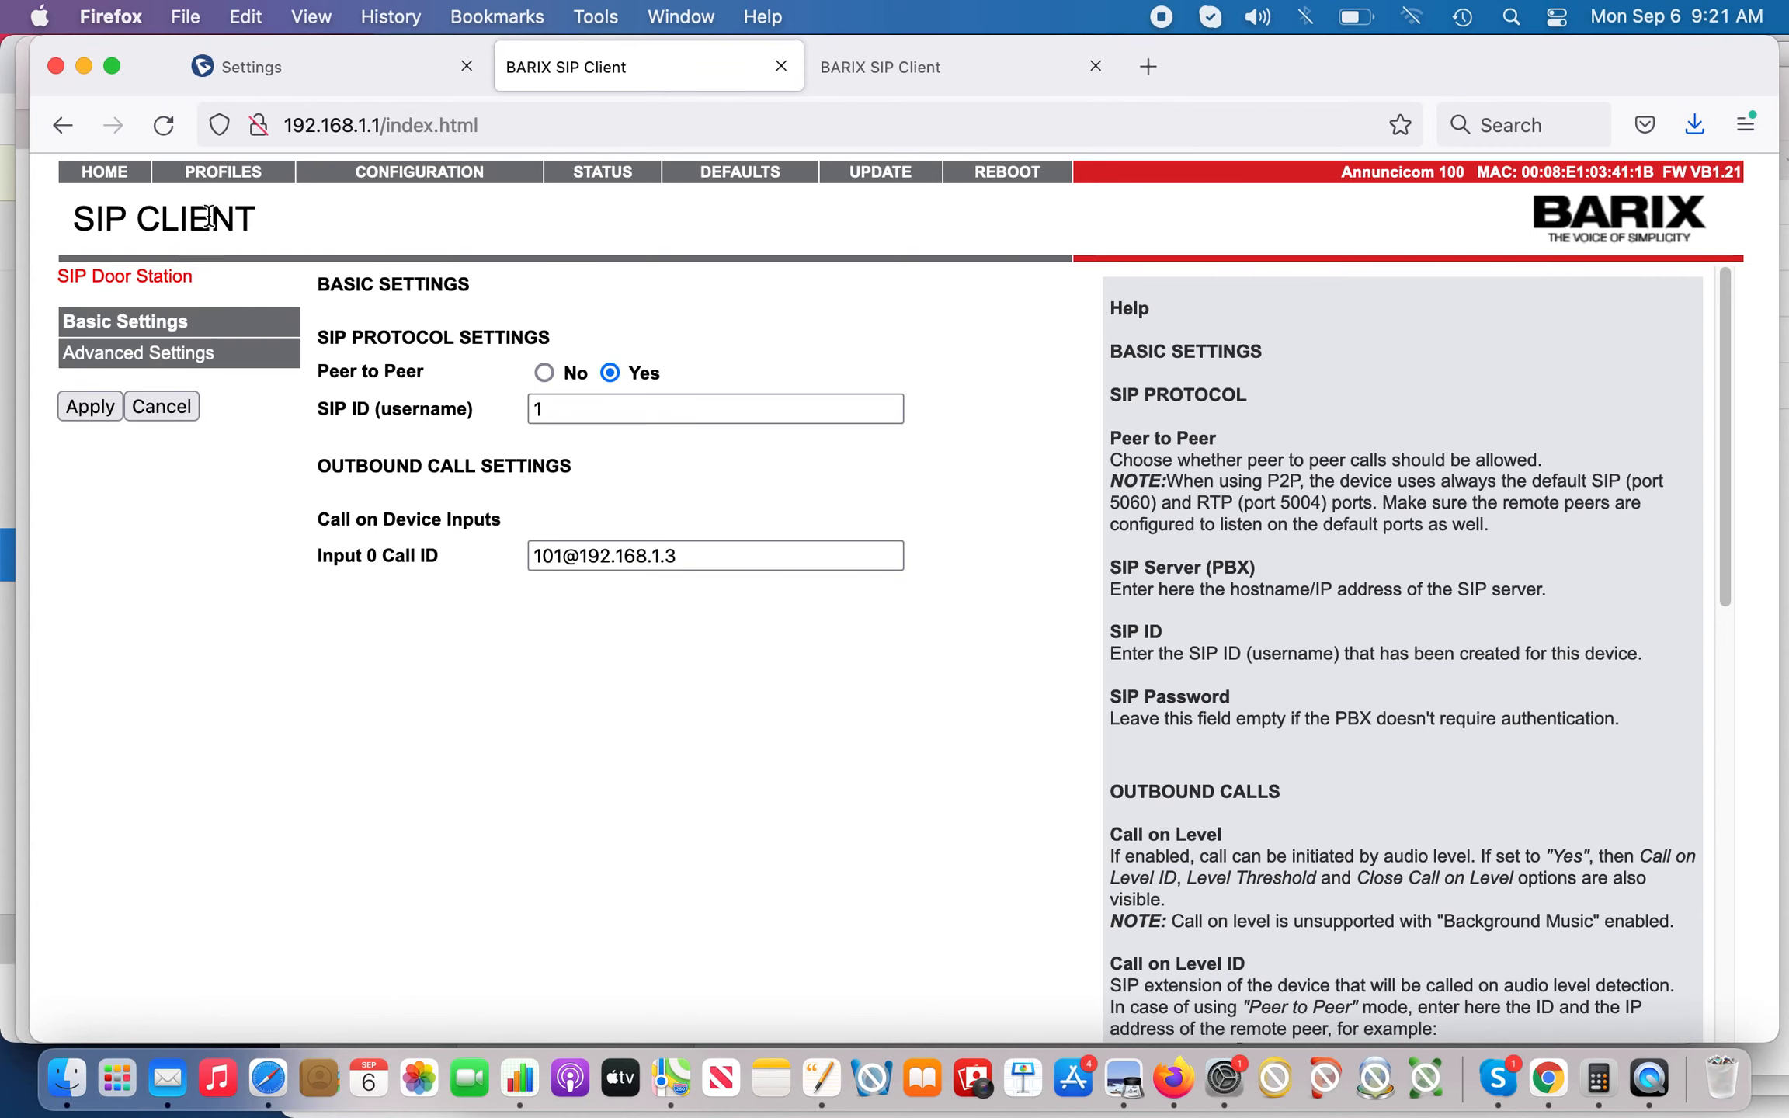
click(223, 174)
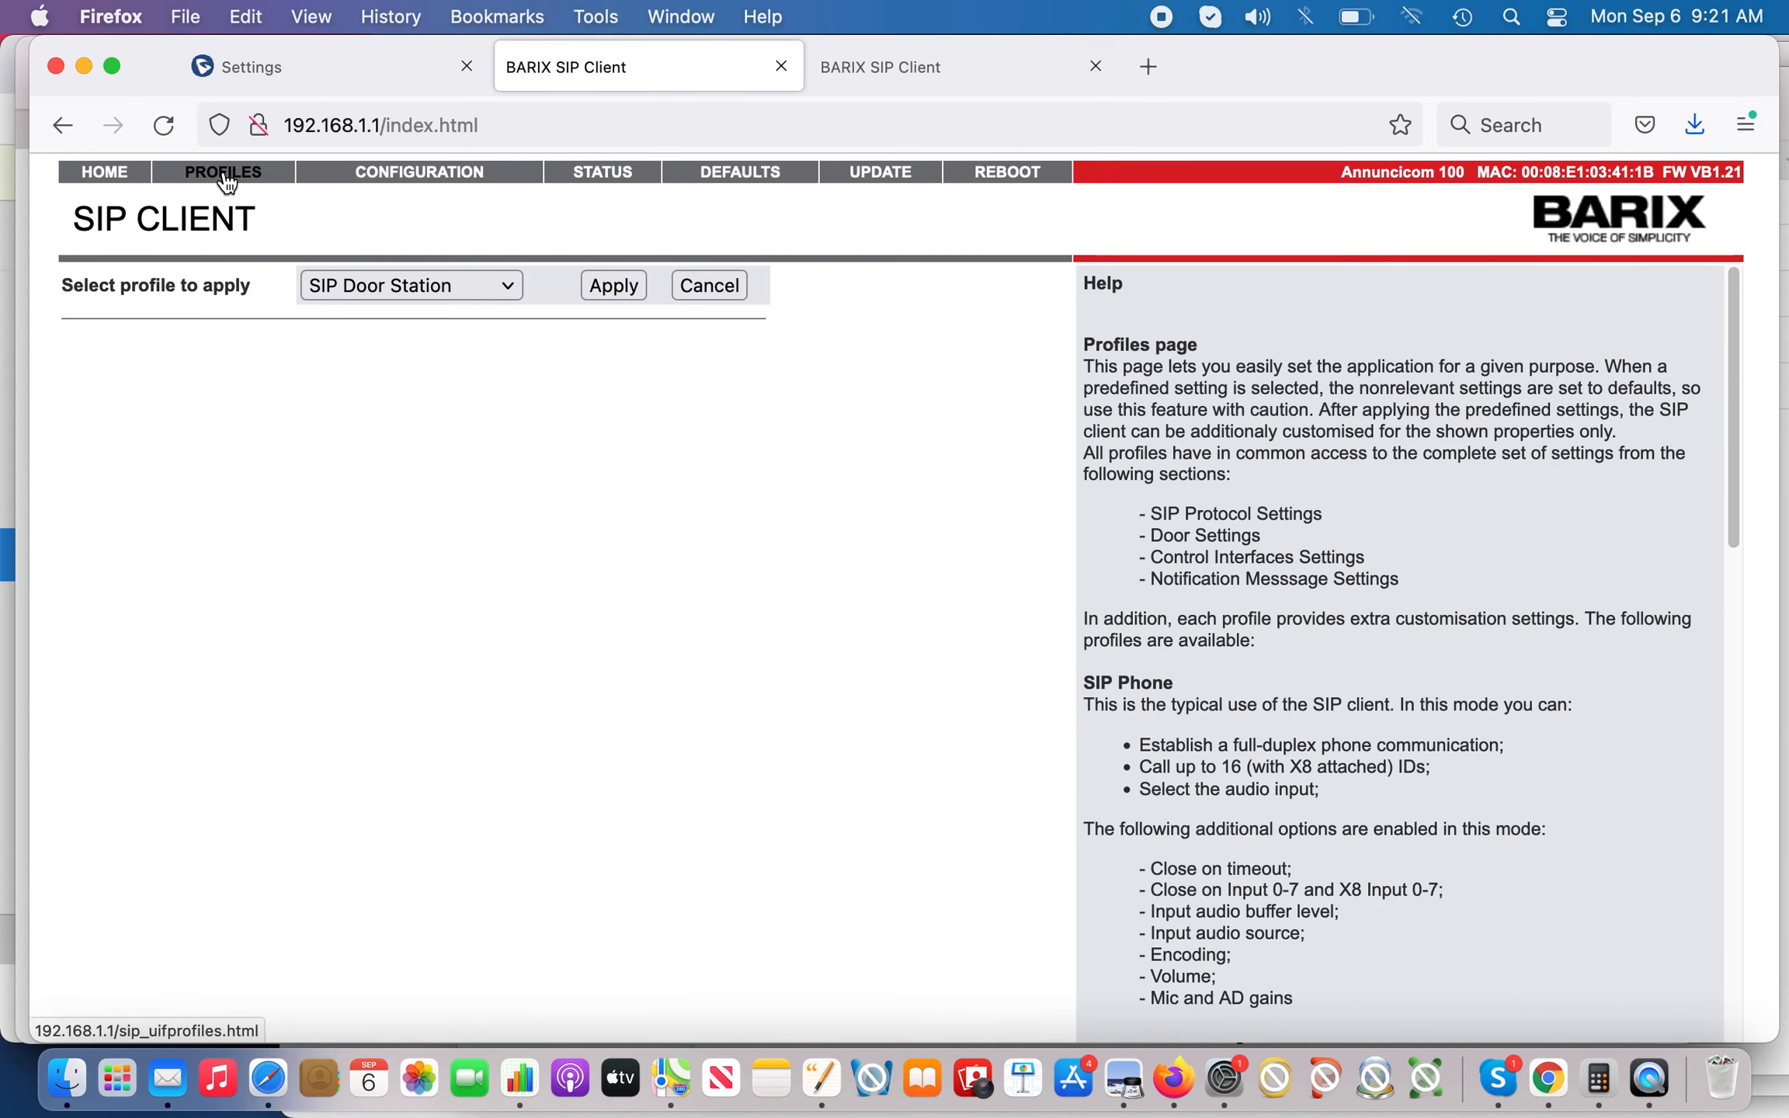
click(507, 286)
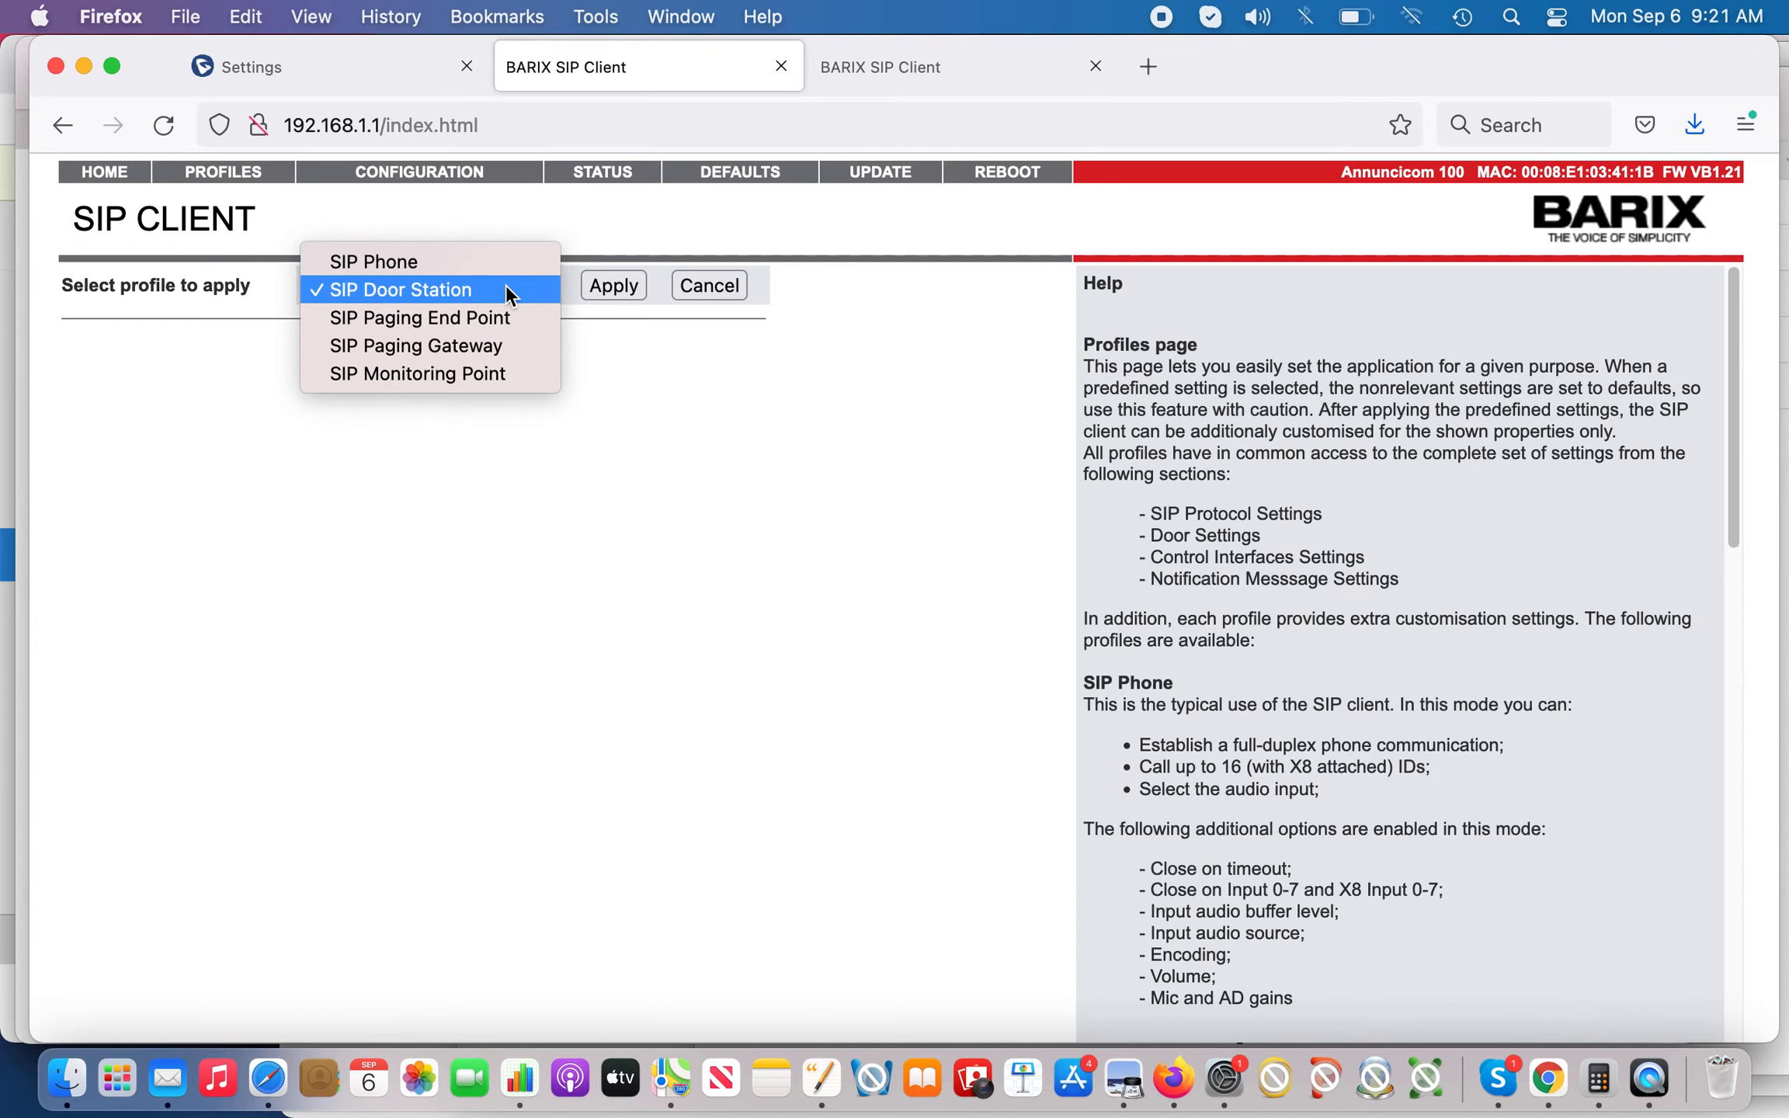
click(777, 223)
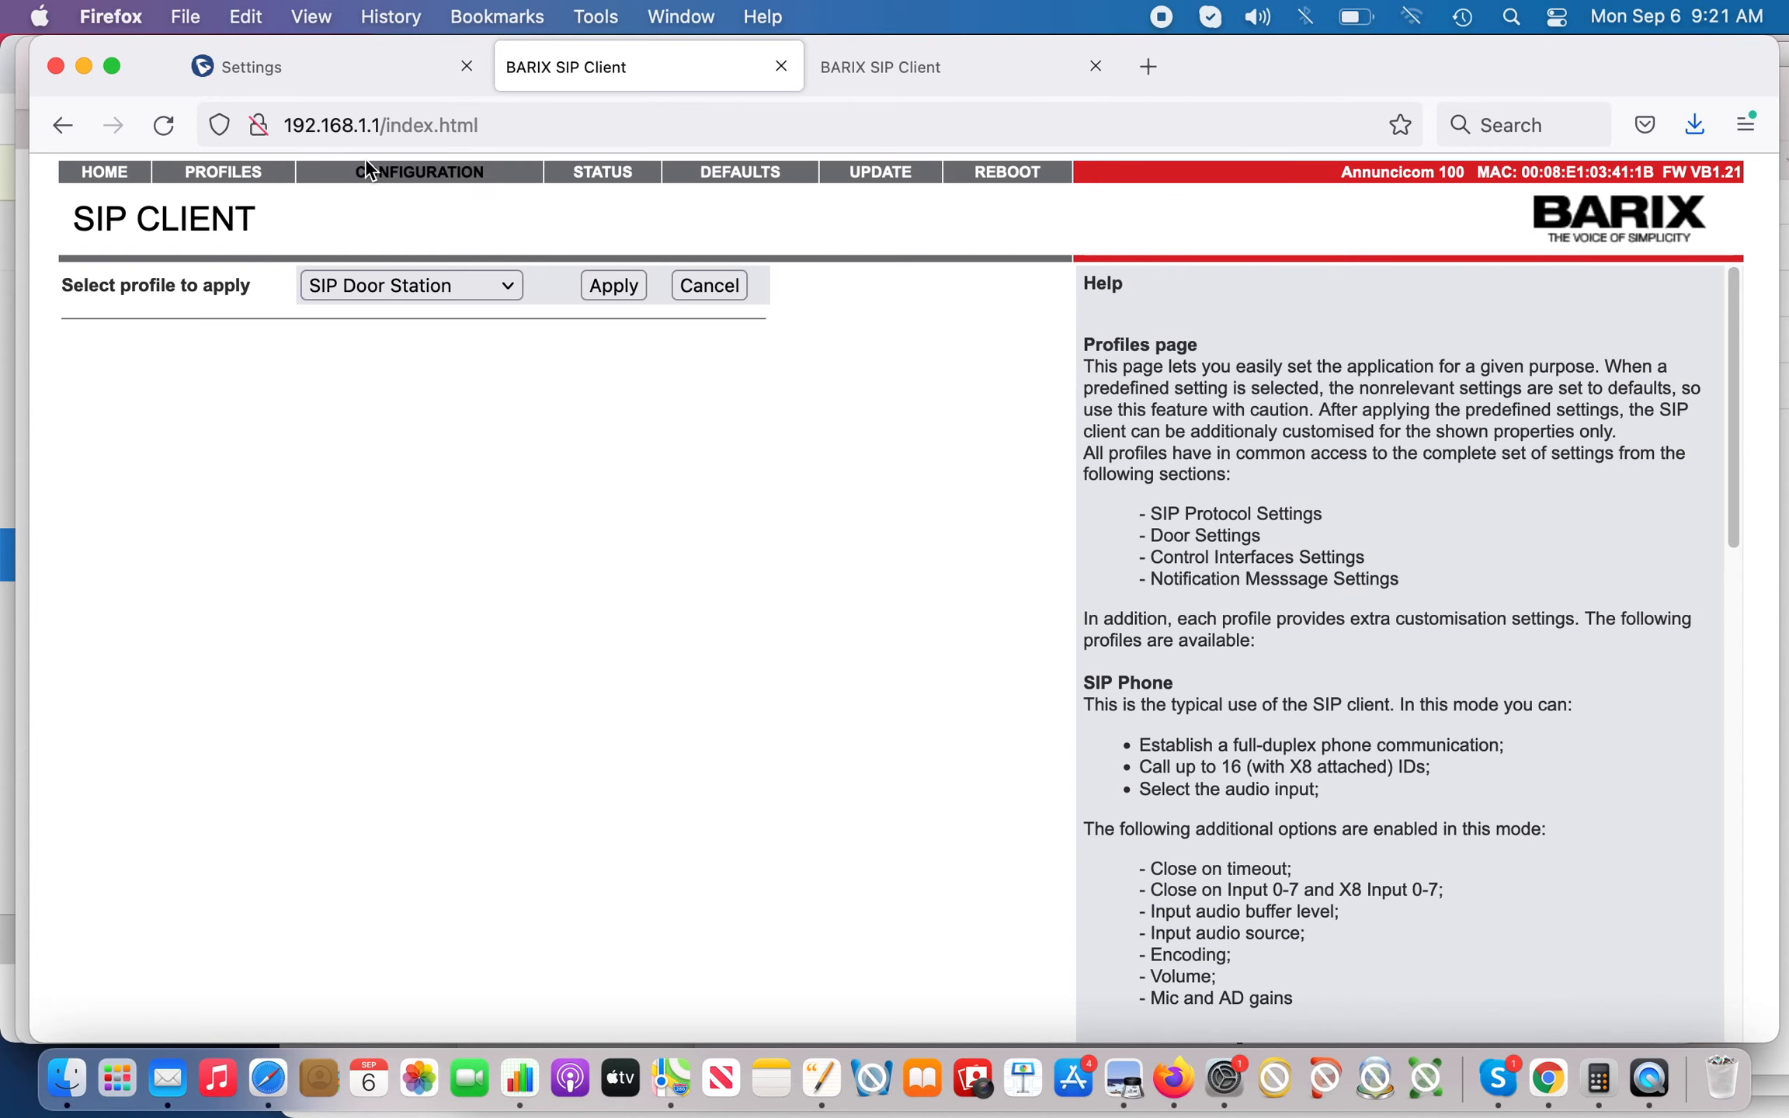
- Review the door station's basic, network, SIP protocol and outbound call settings, comparing the fields offered with Peer to Peer off and on
click(392, 180)
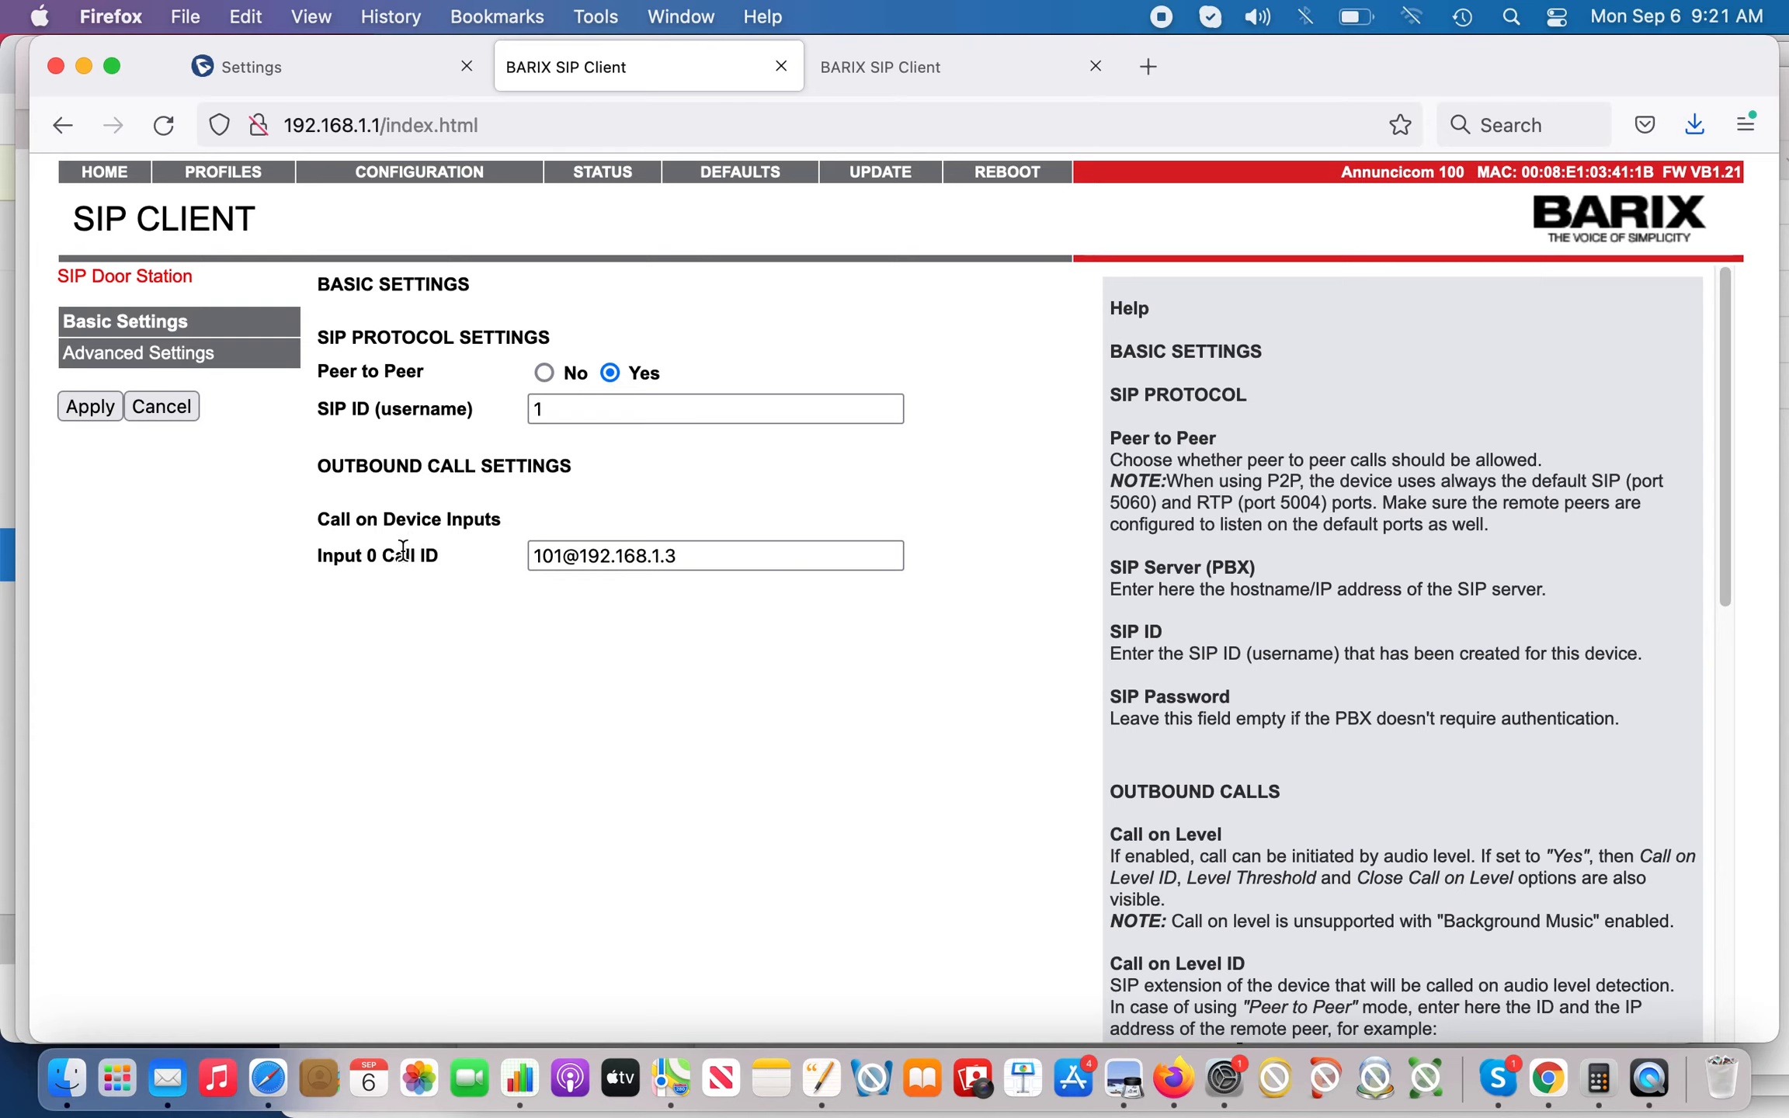
click(138, 351)
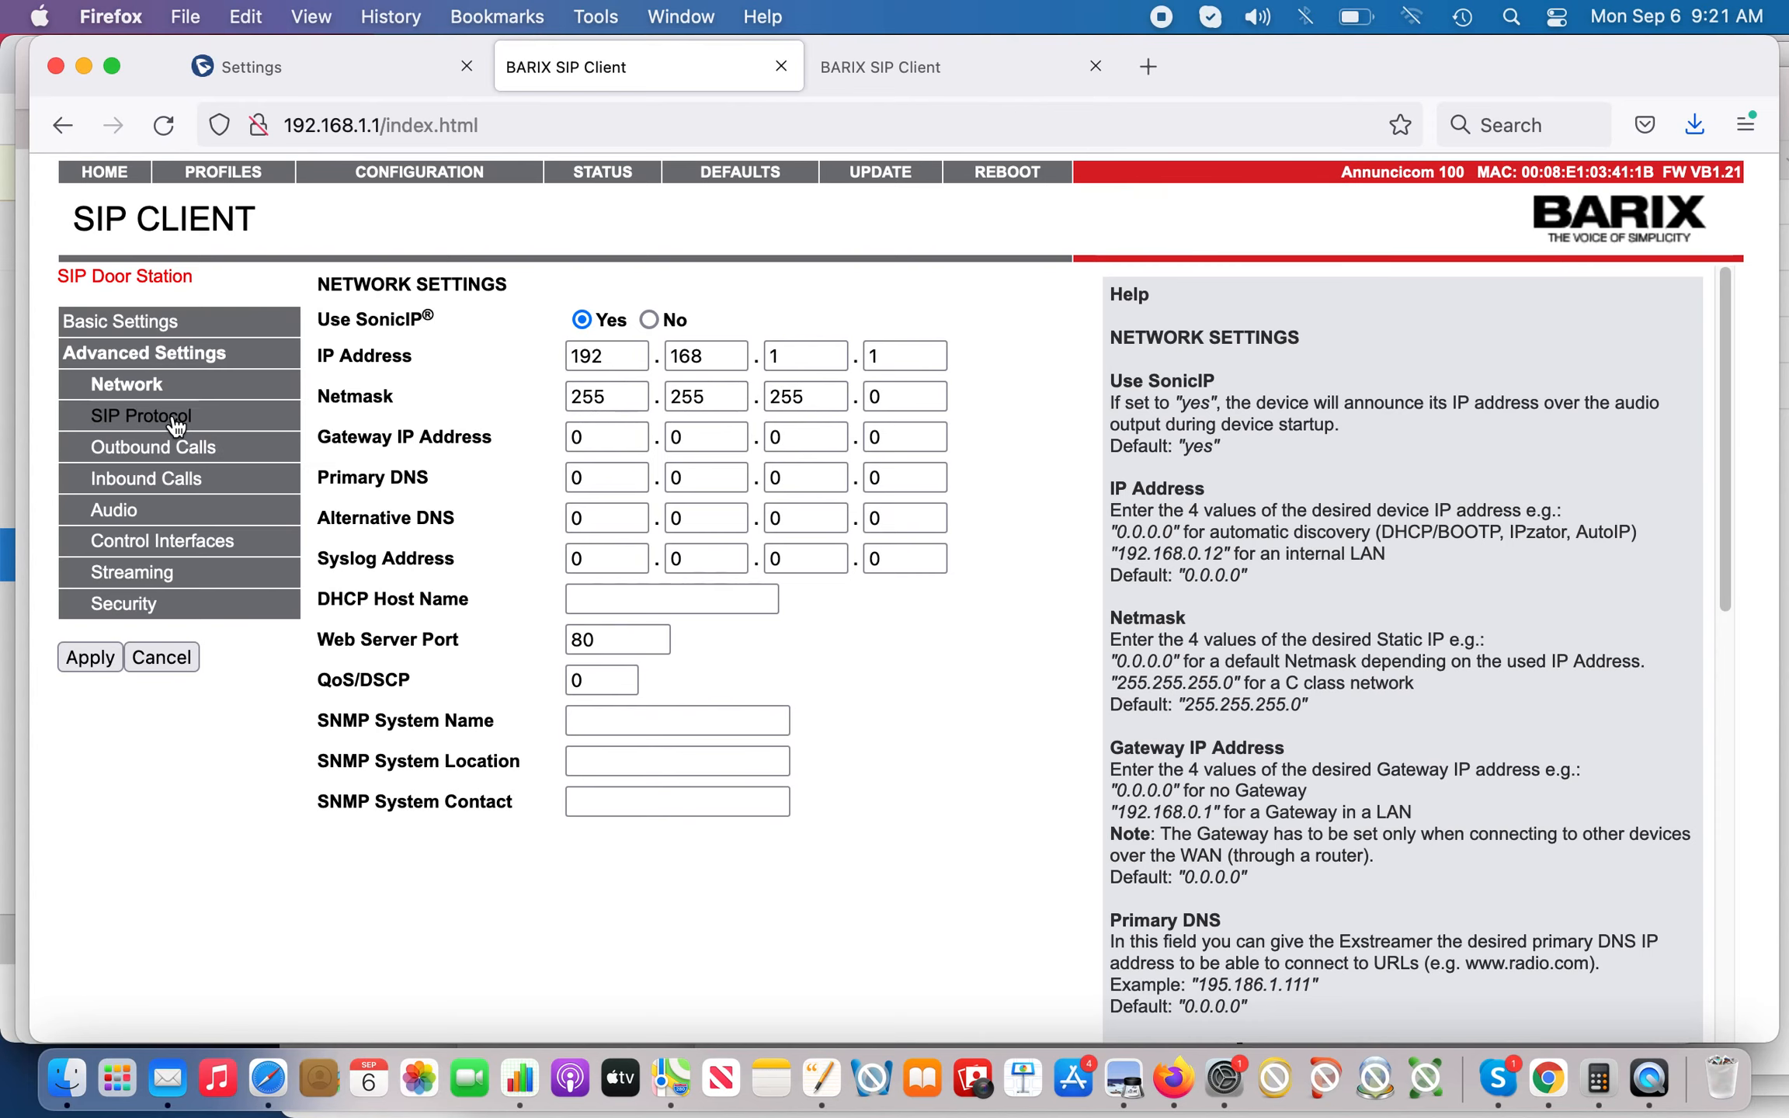
click(167, 424)
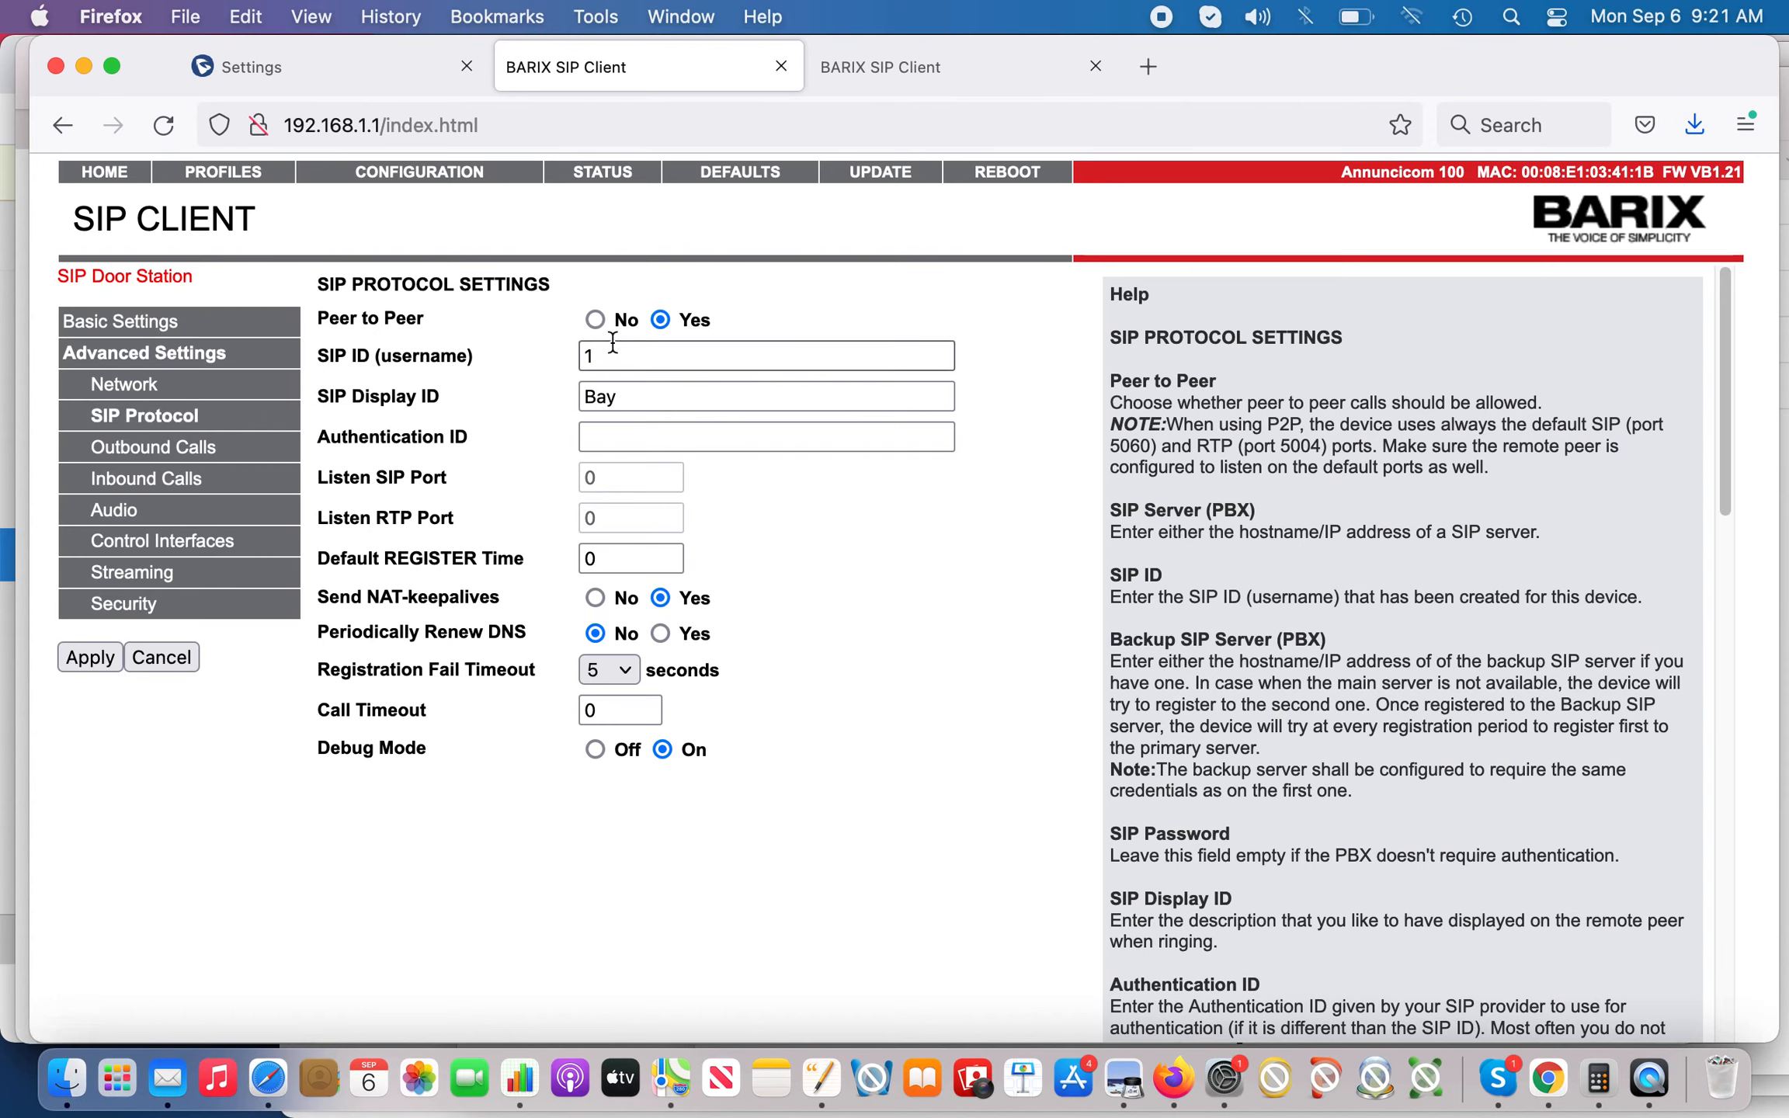
click(595, 319)
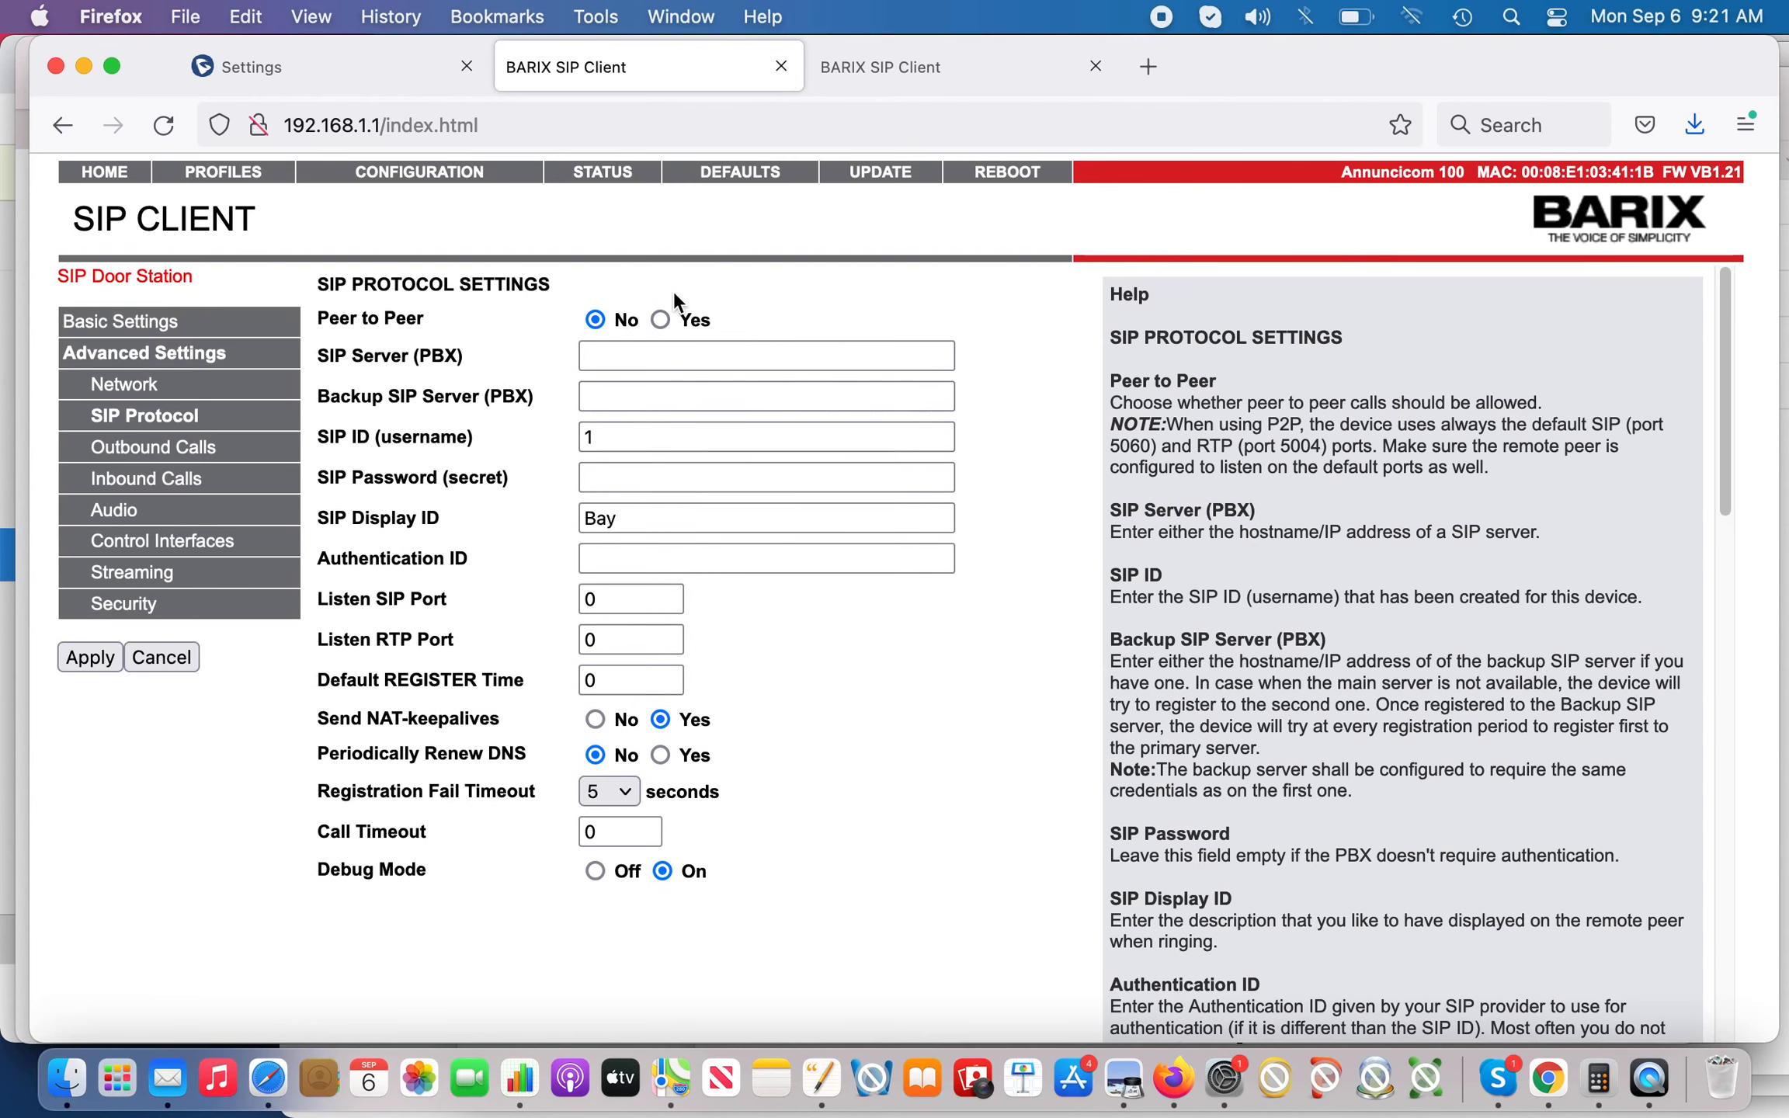
click(660, 320)
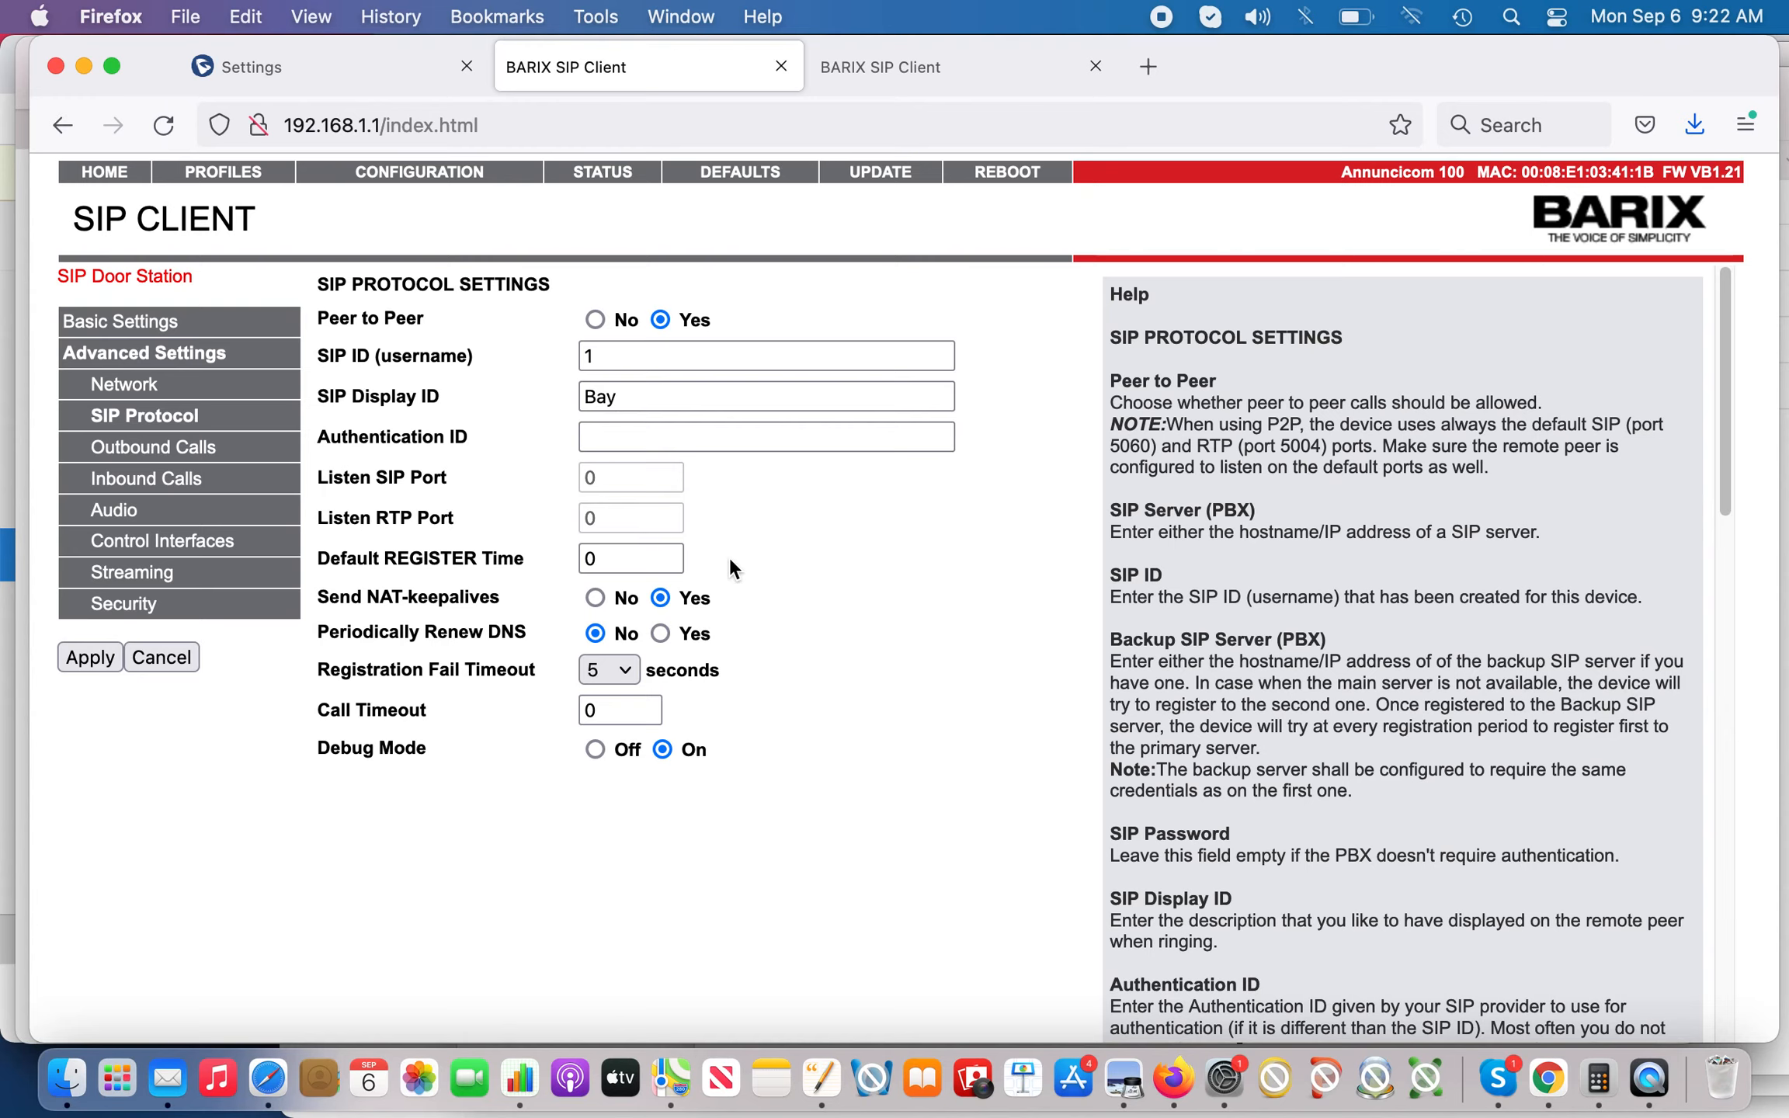
click(159, 456)
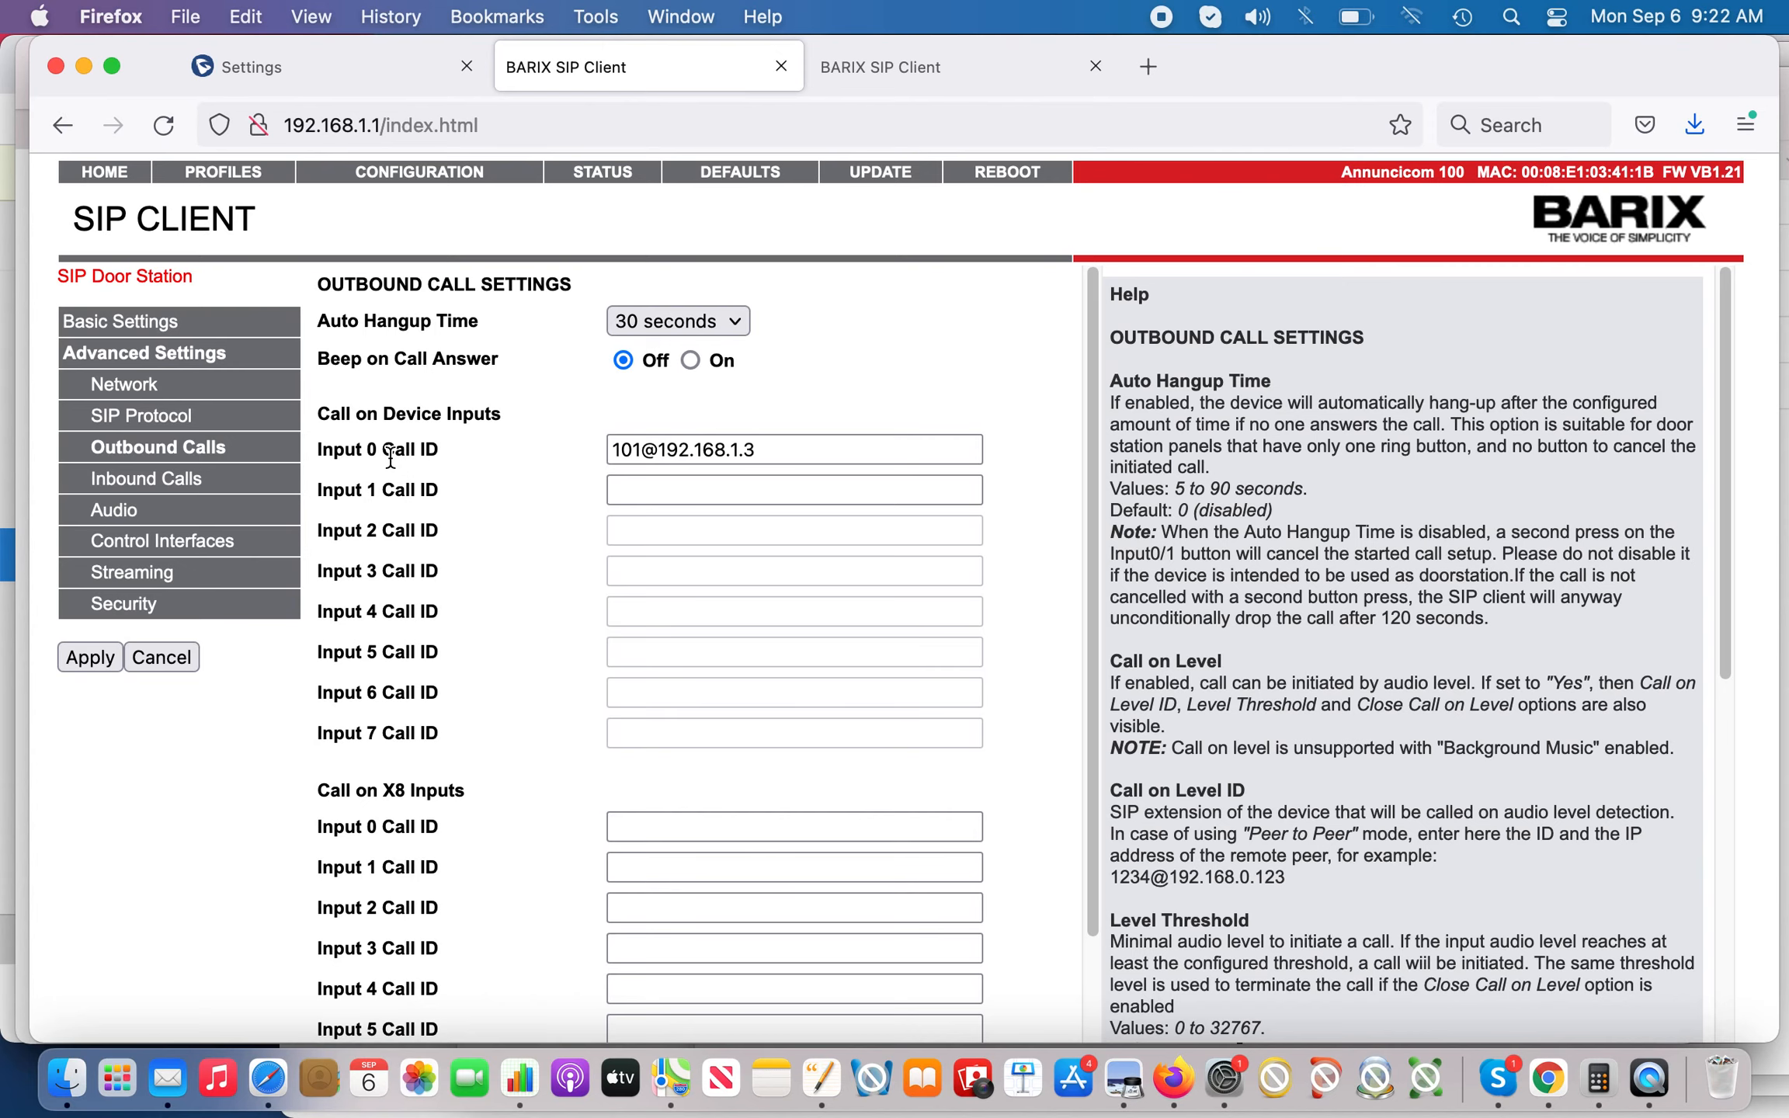
- Examine the door station's audio settings, covering the encoding choices, FDX versus HDX talk mode, and the help on trigger levels
click(142, 517)
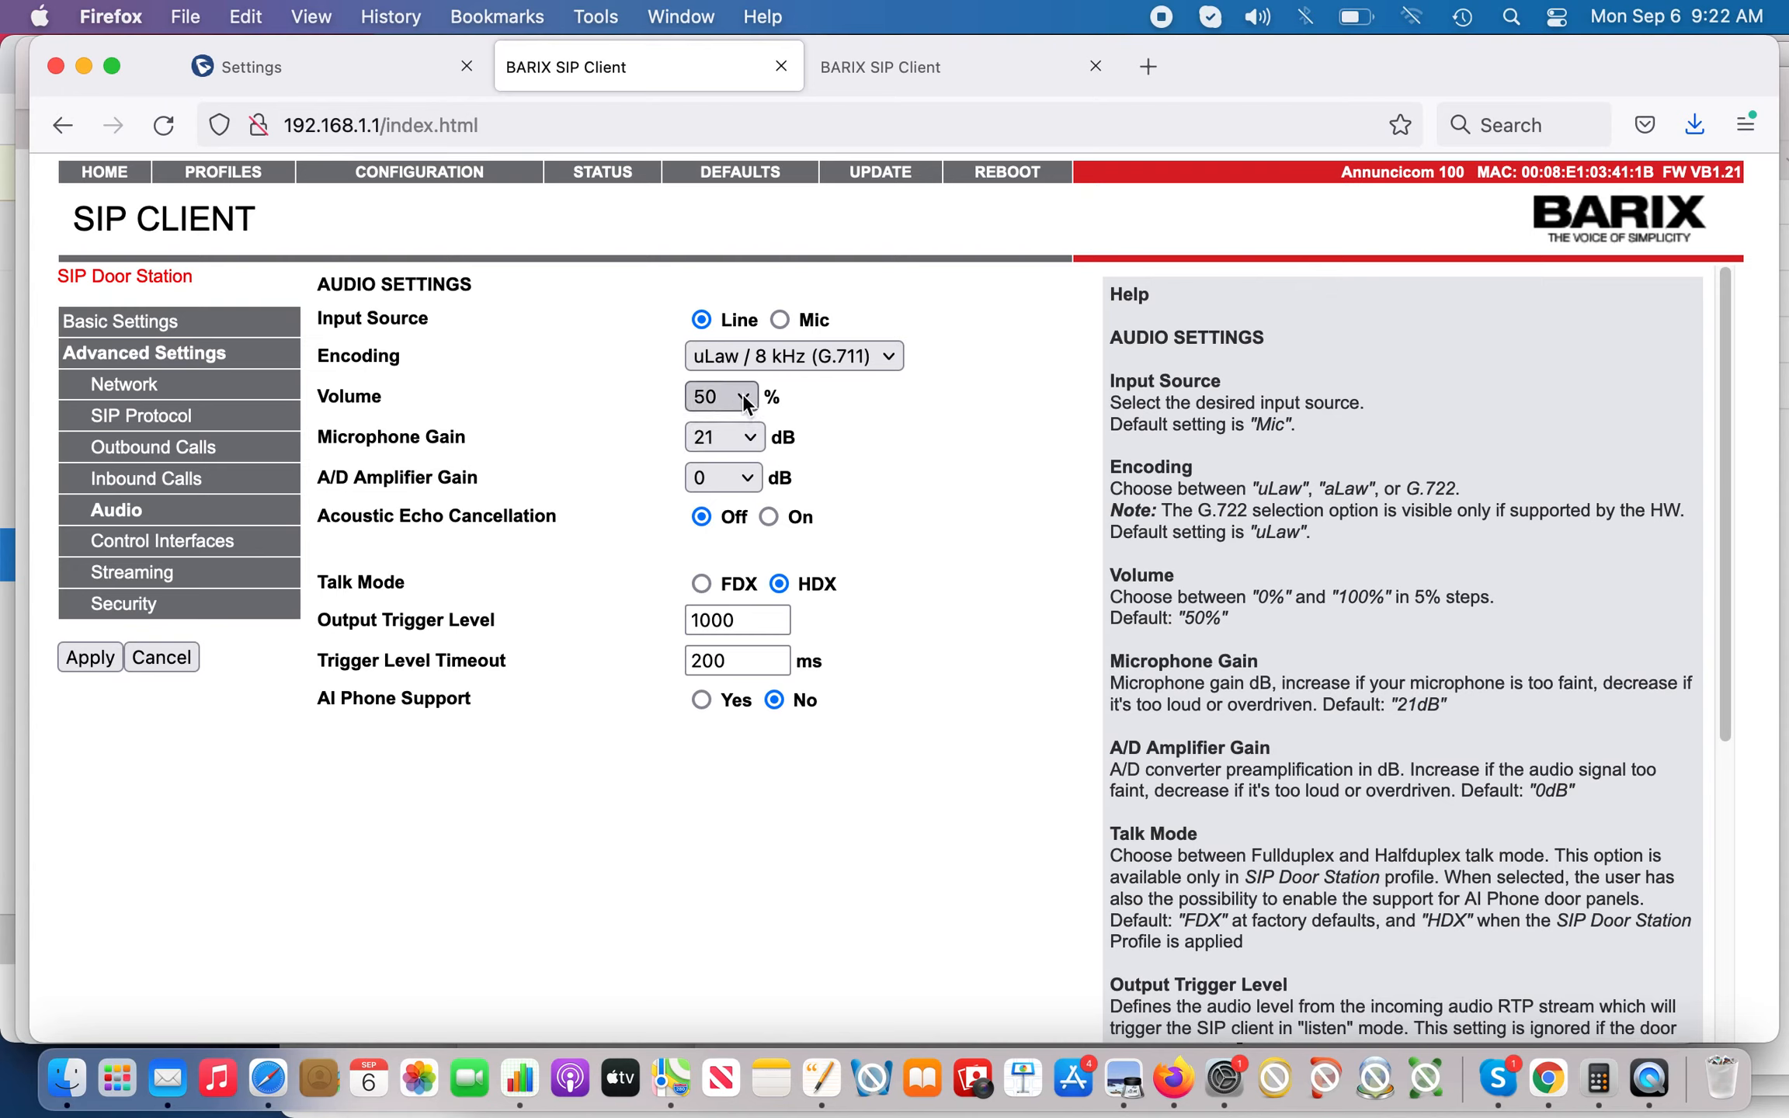
click(891, 355)
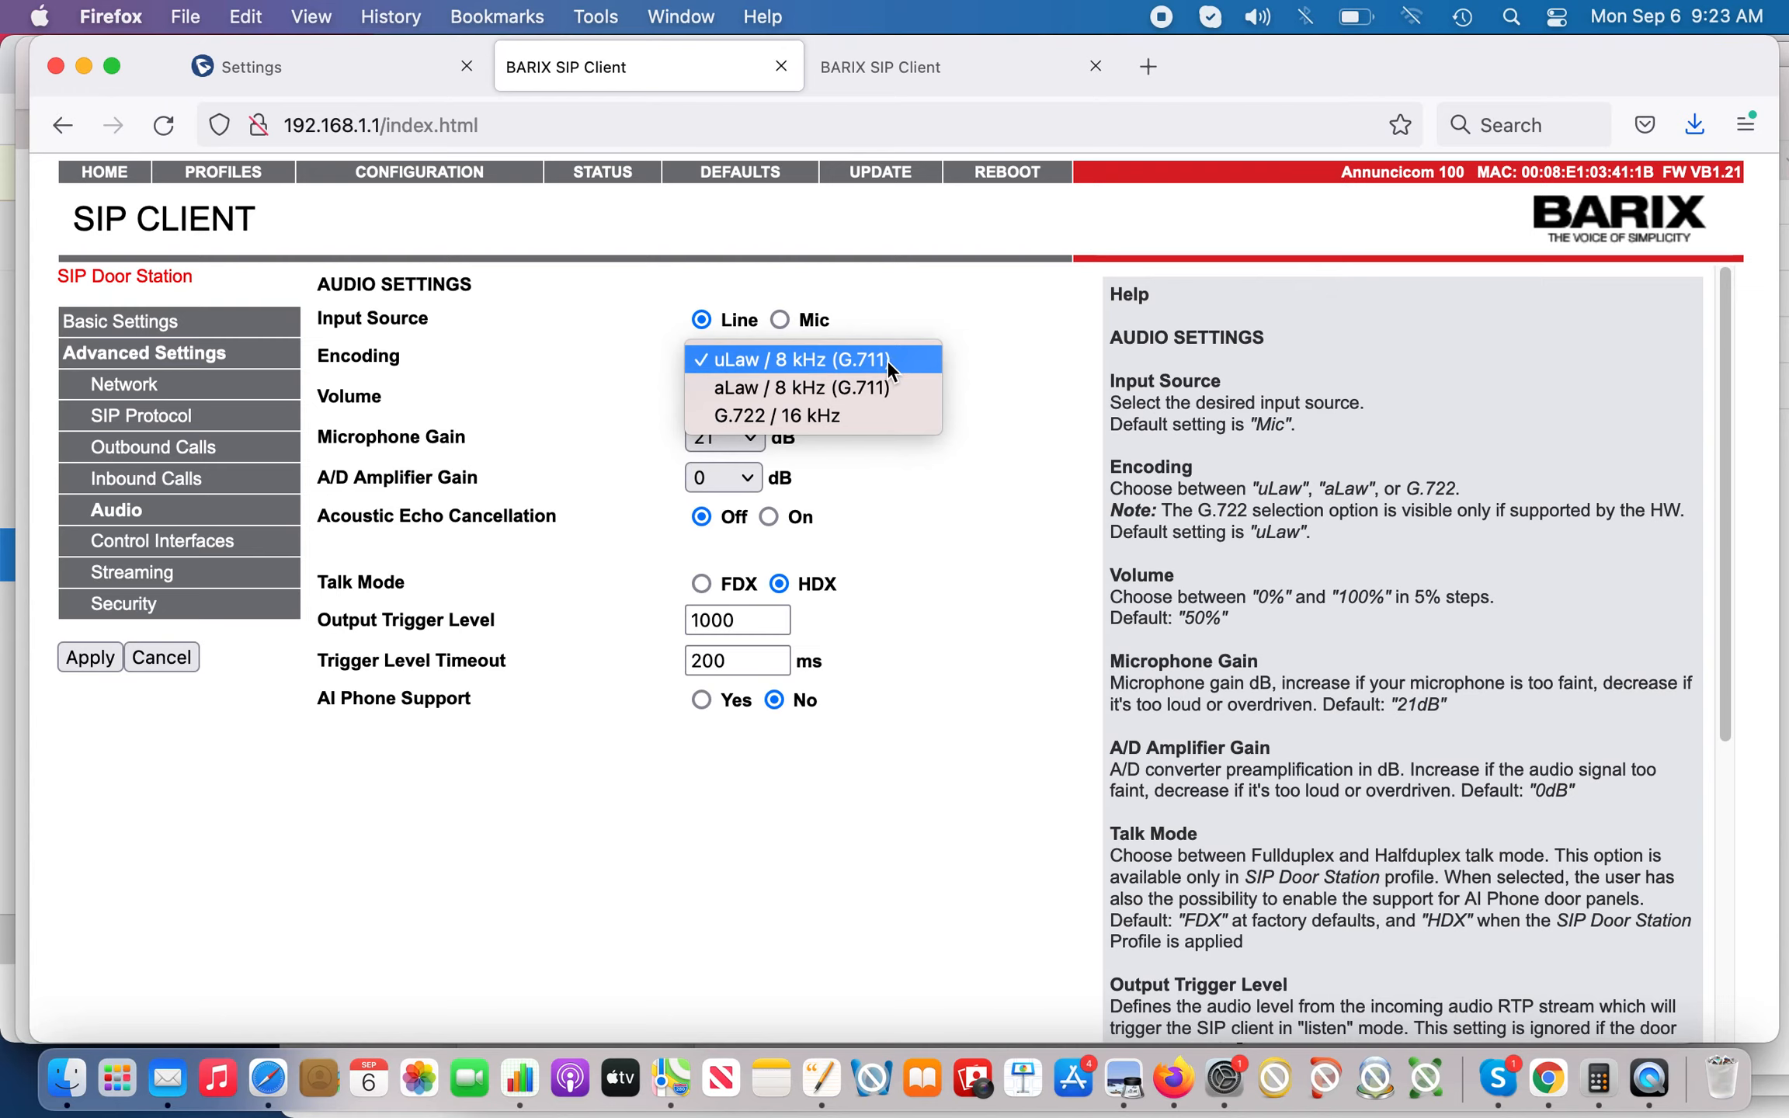
click(928, 298)
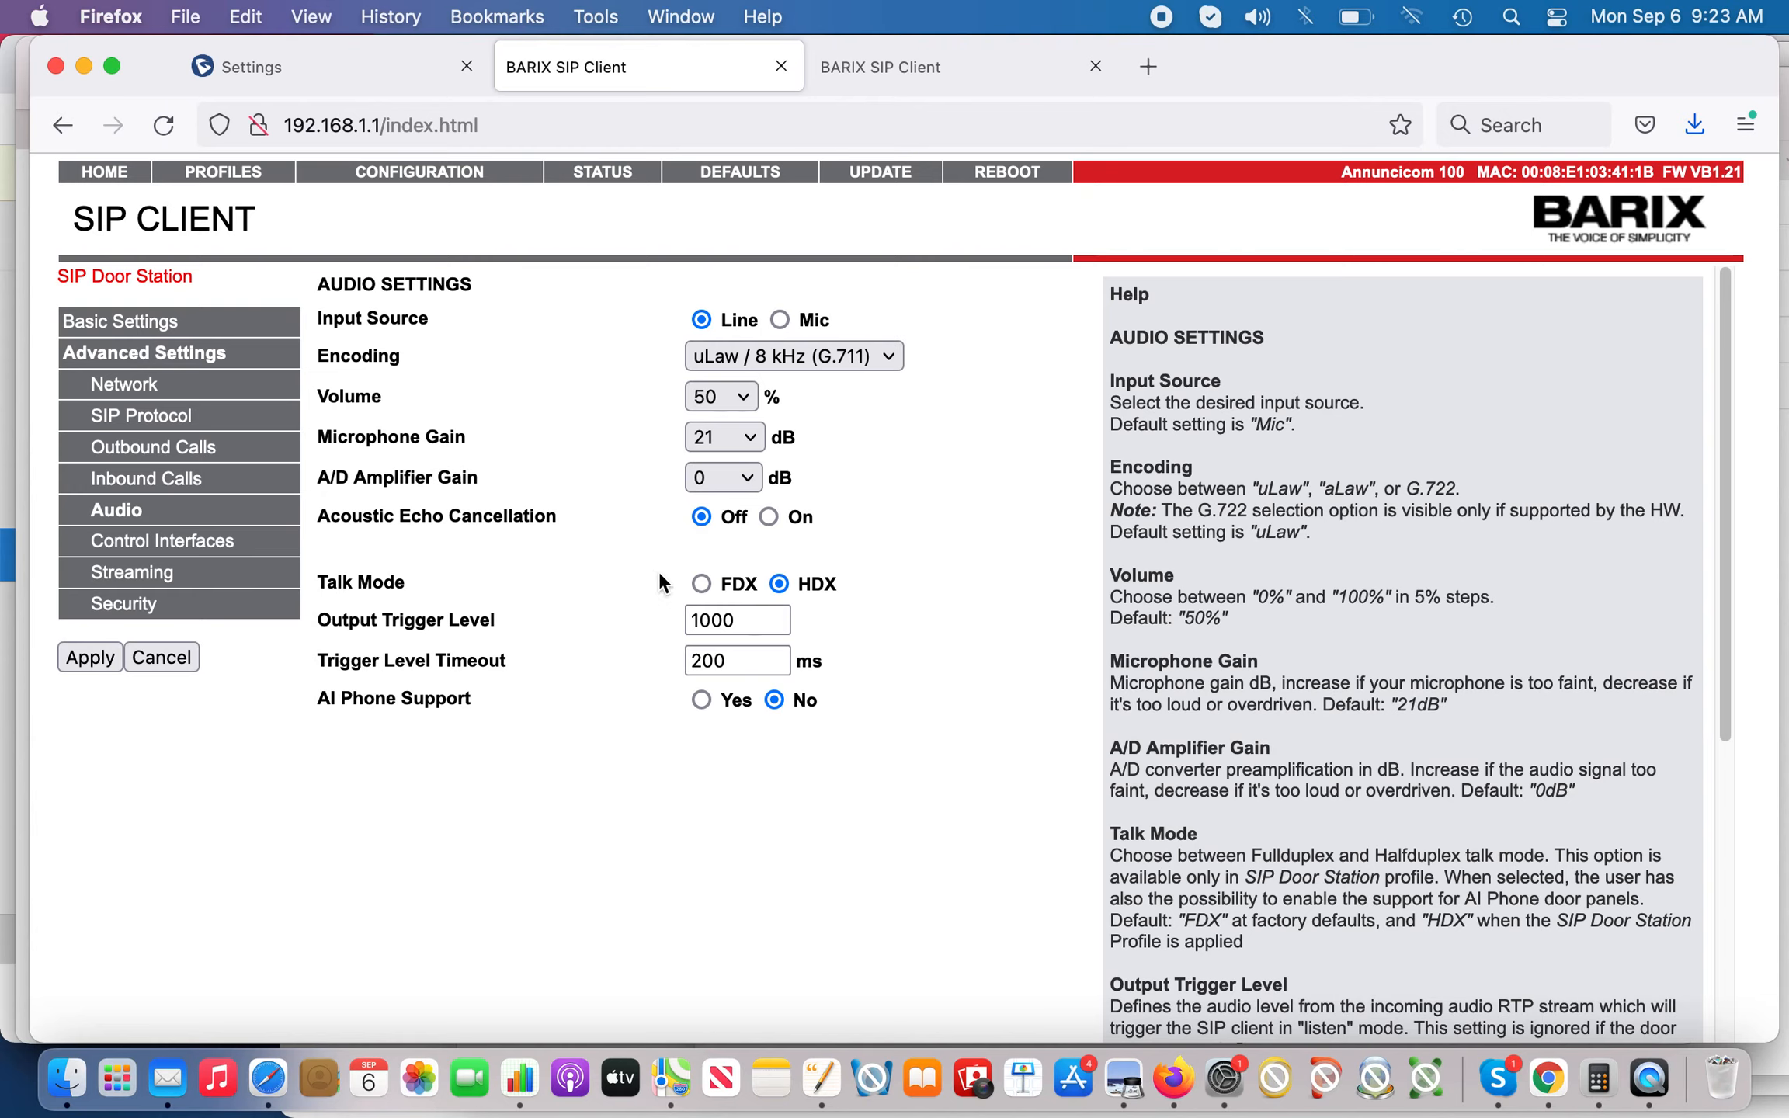
click(701, 584)
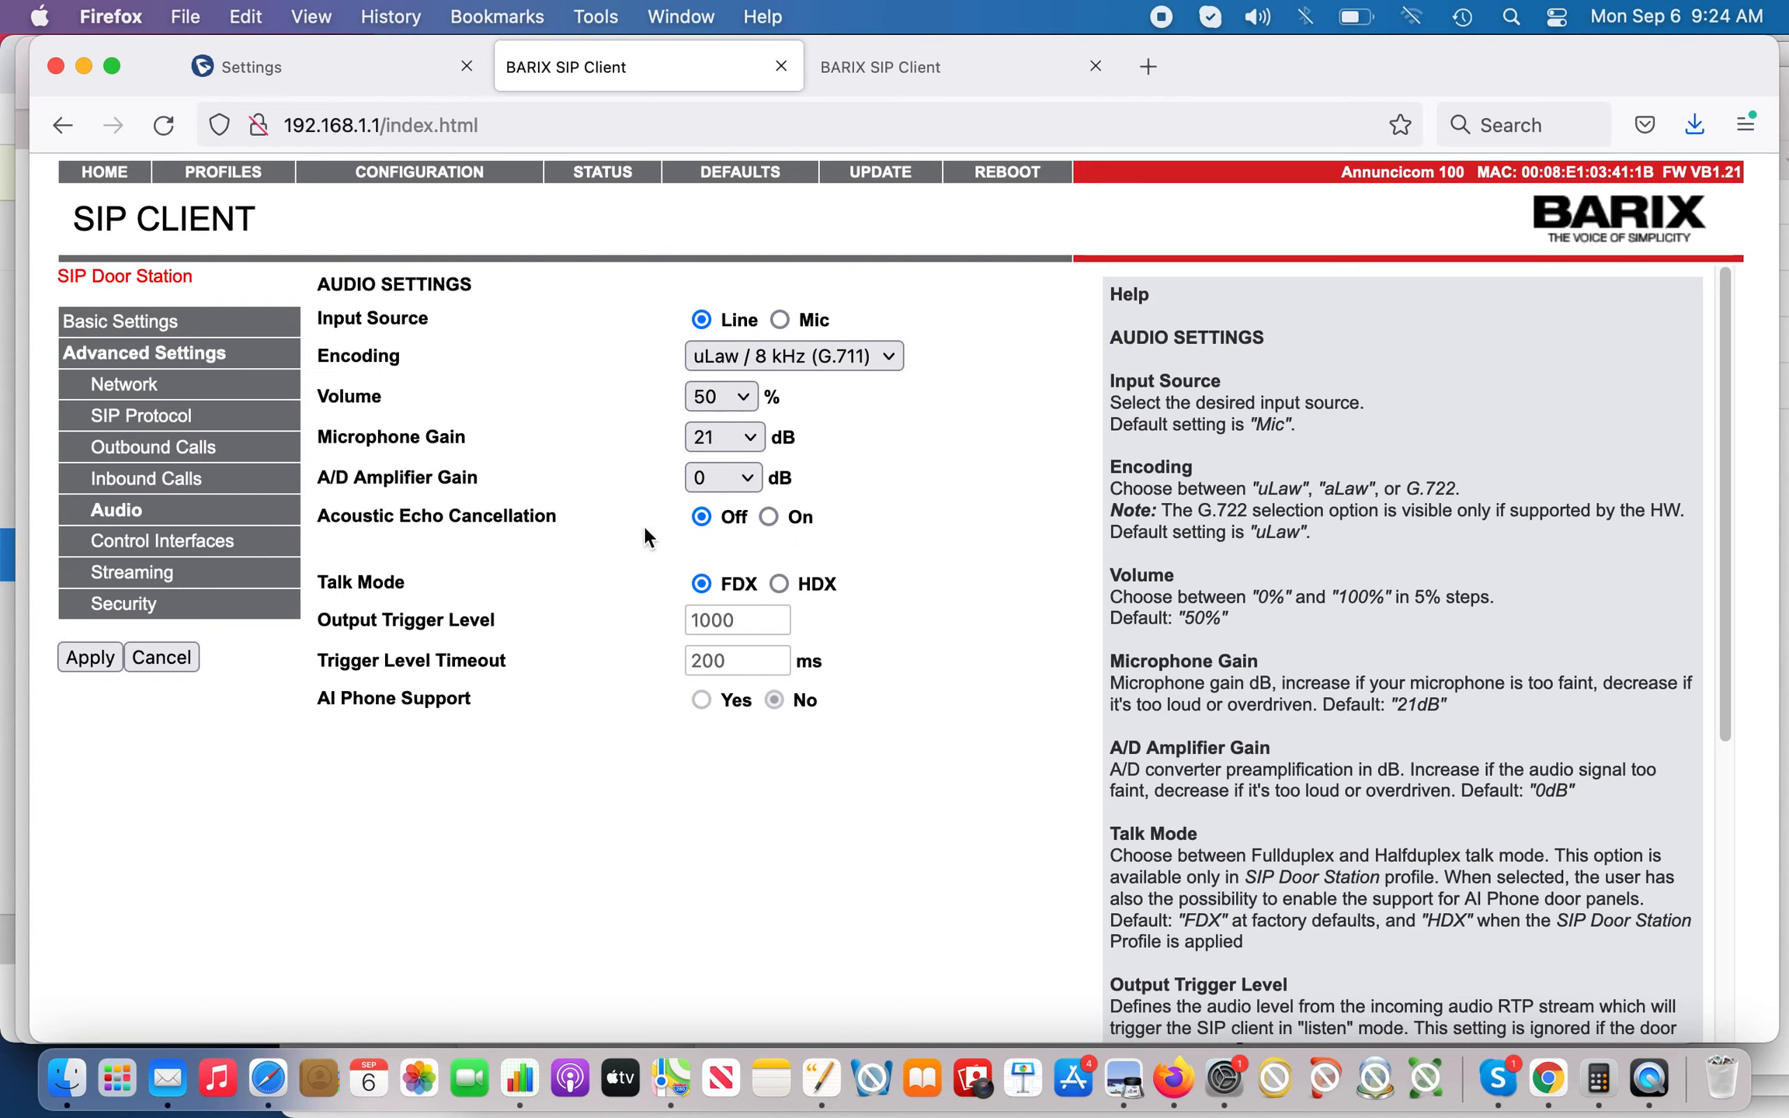
click(779, 584)
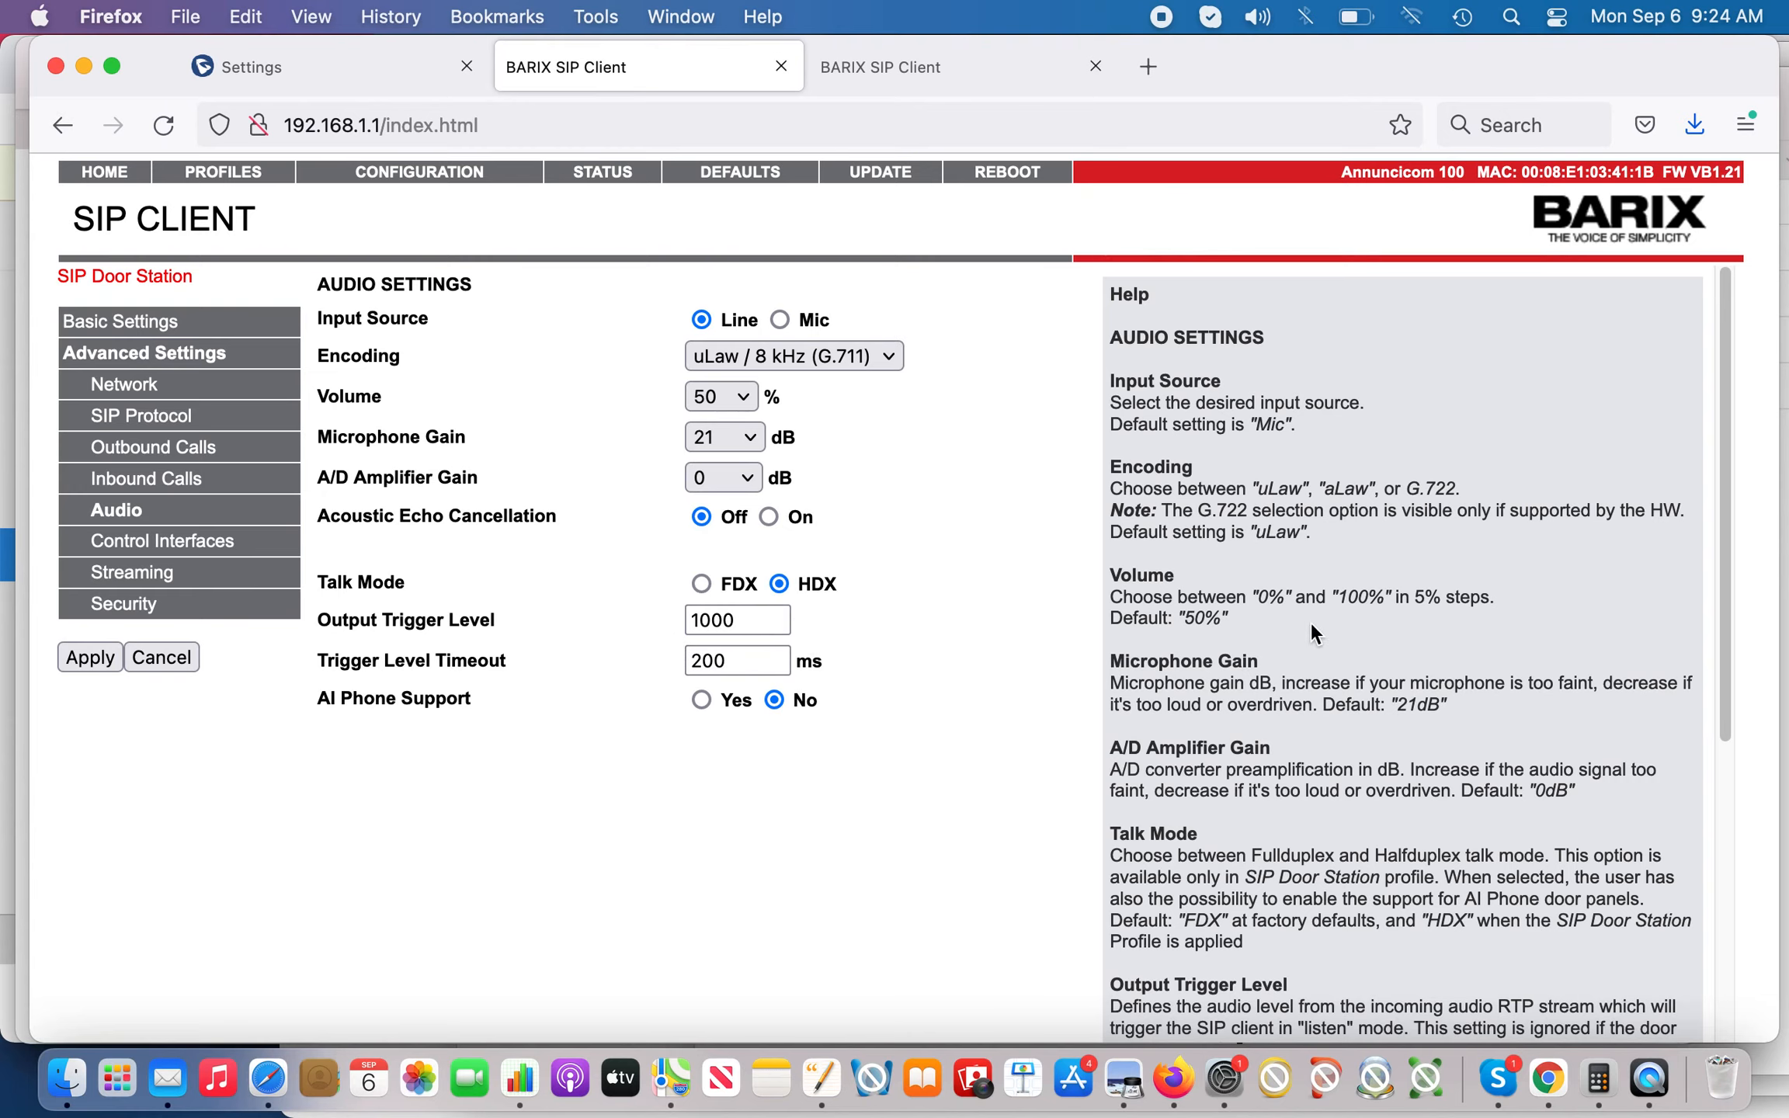
scroll(1499, 602, down, 5)
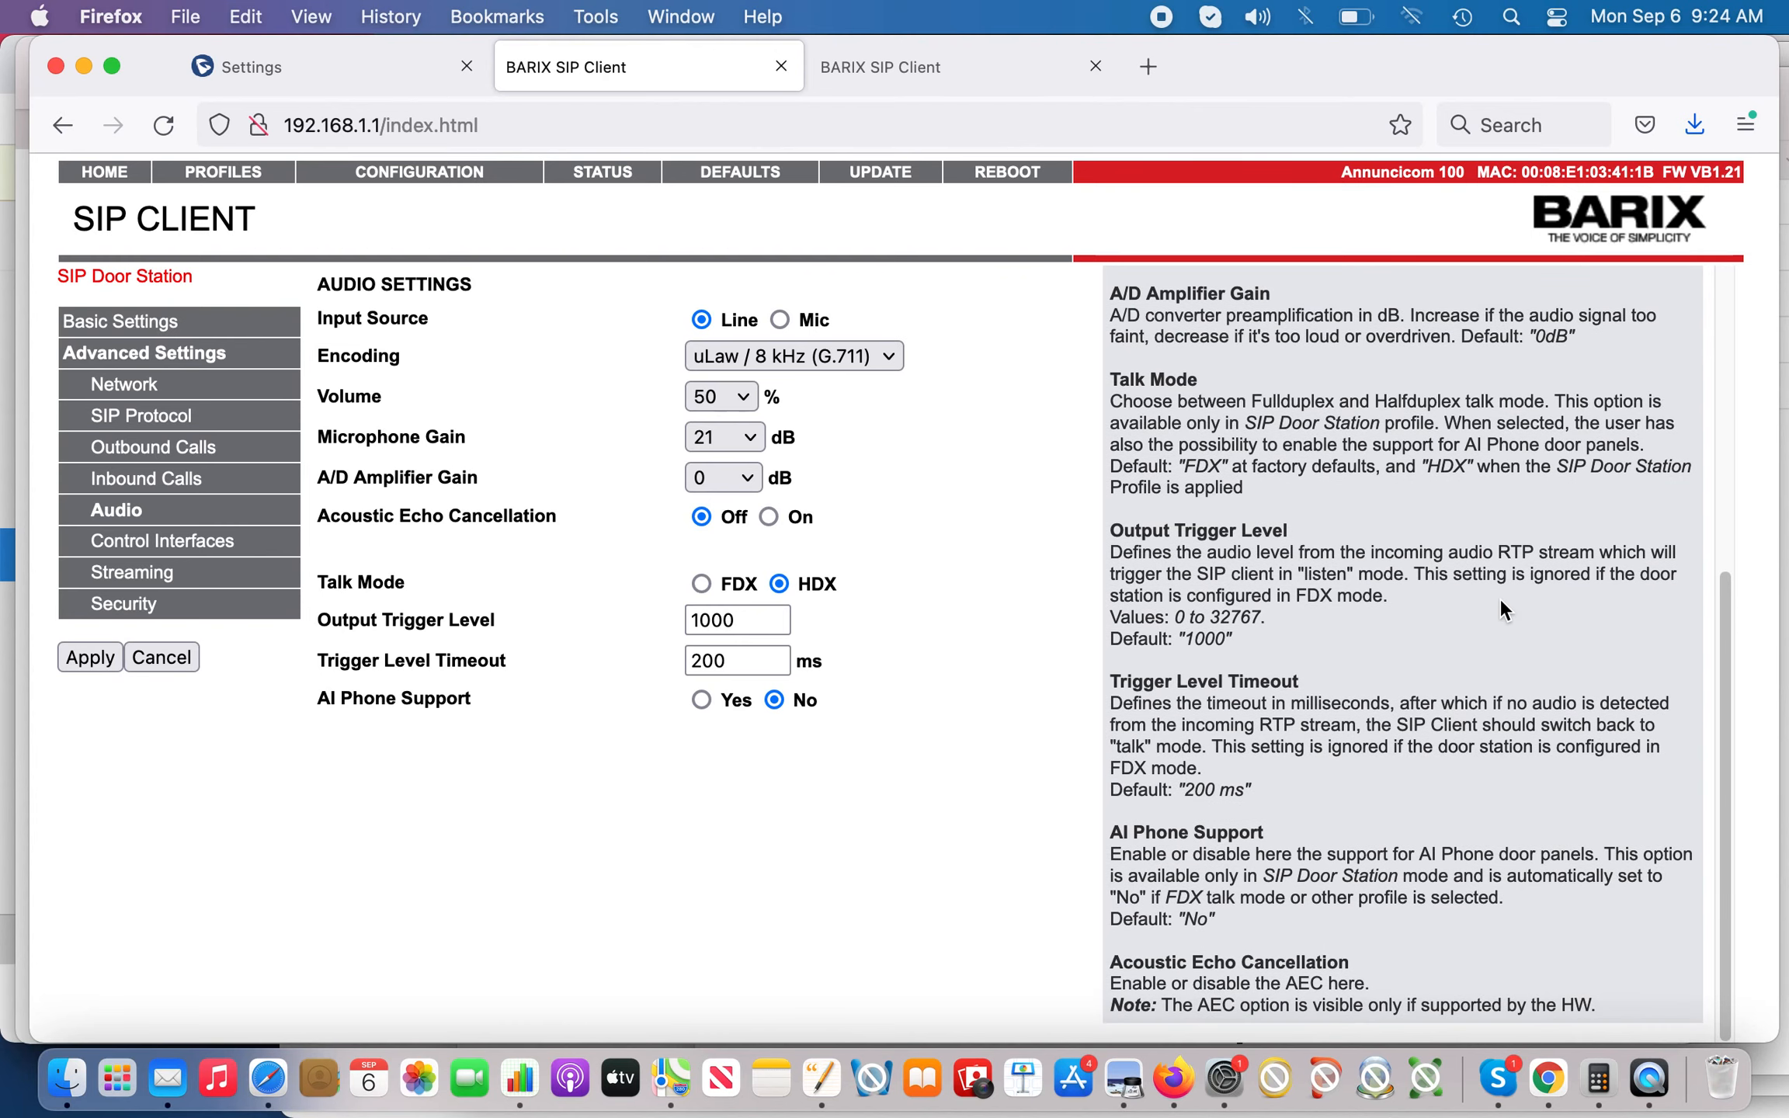
scroll(1499, 611, up, 2)
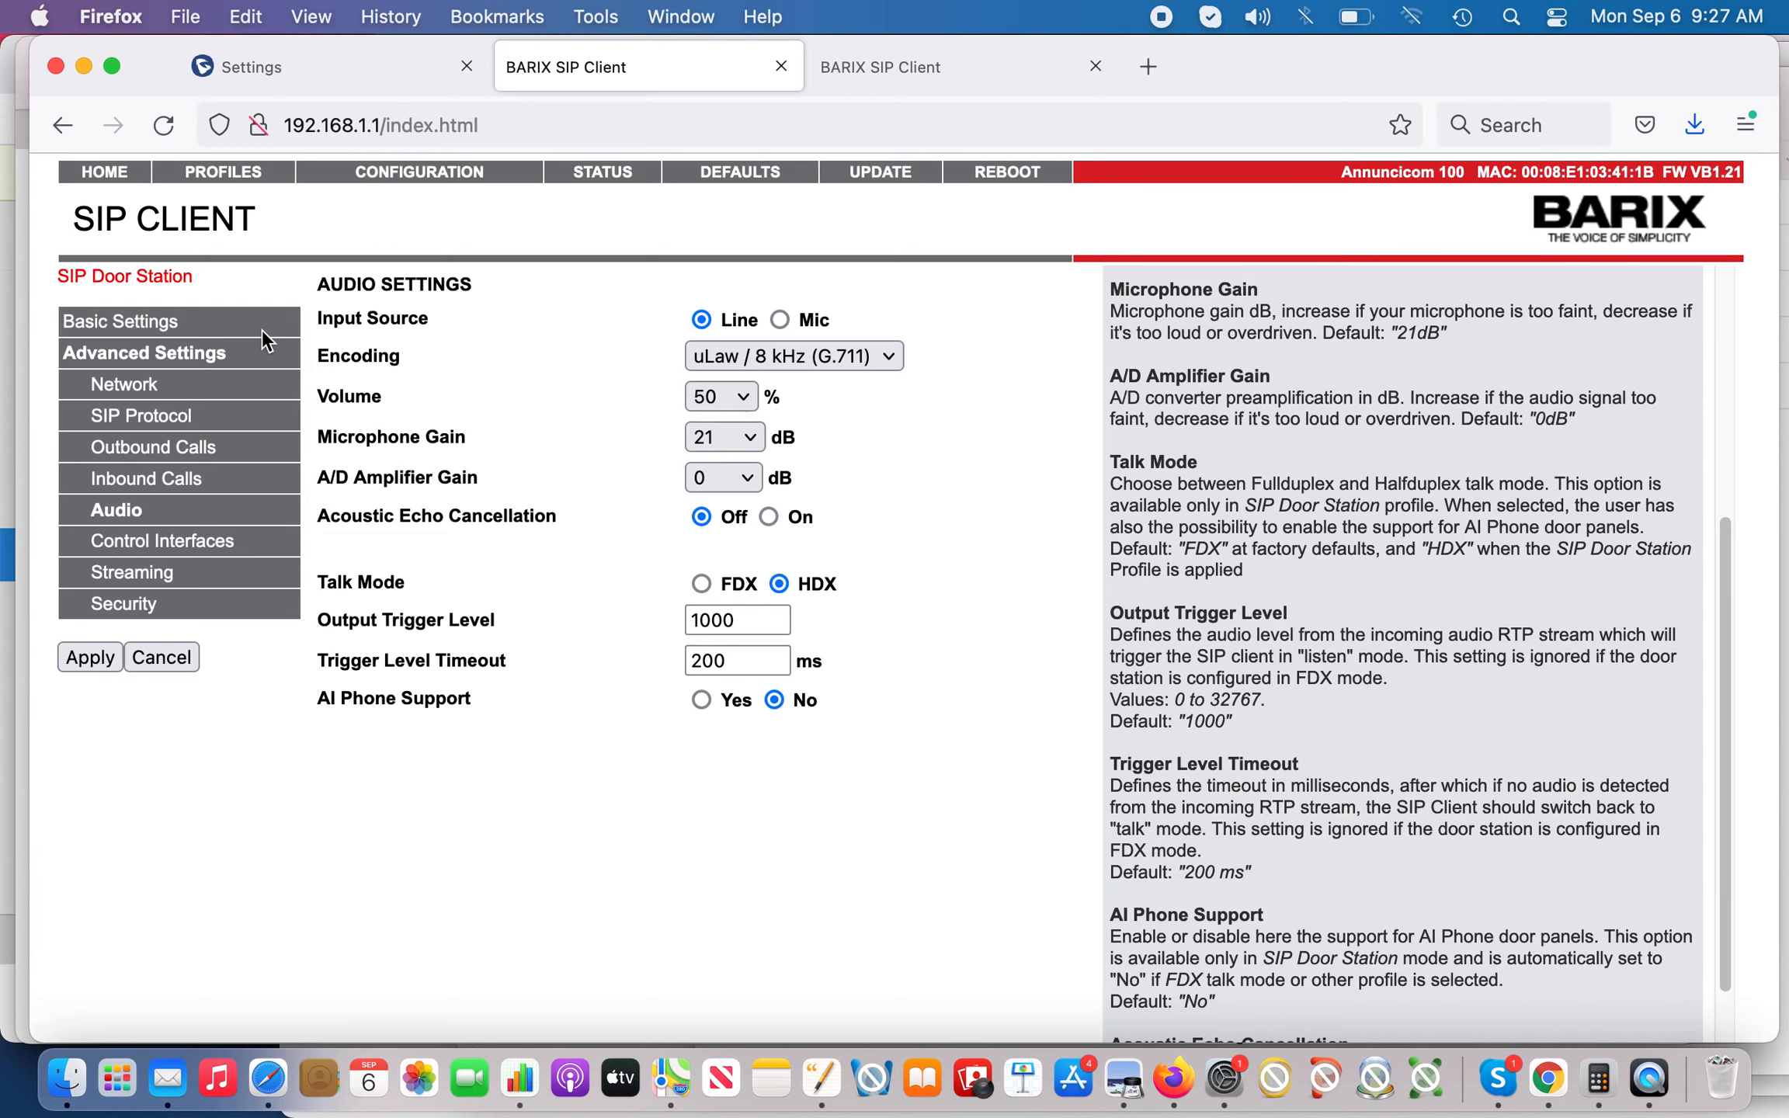
- Return to the Annuncicom 100's profile selection and look at the profile choices again
click(225, 179)
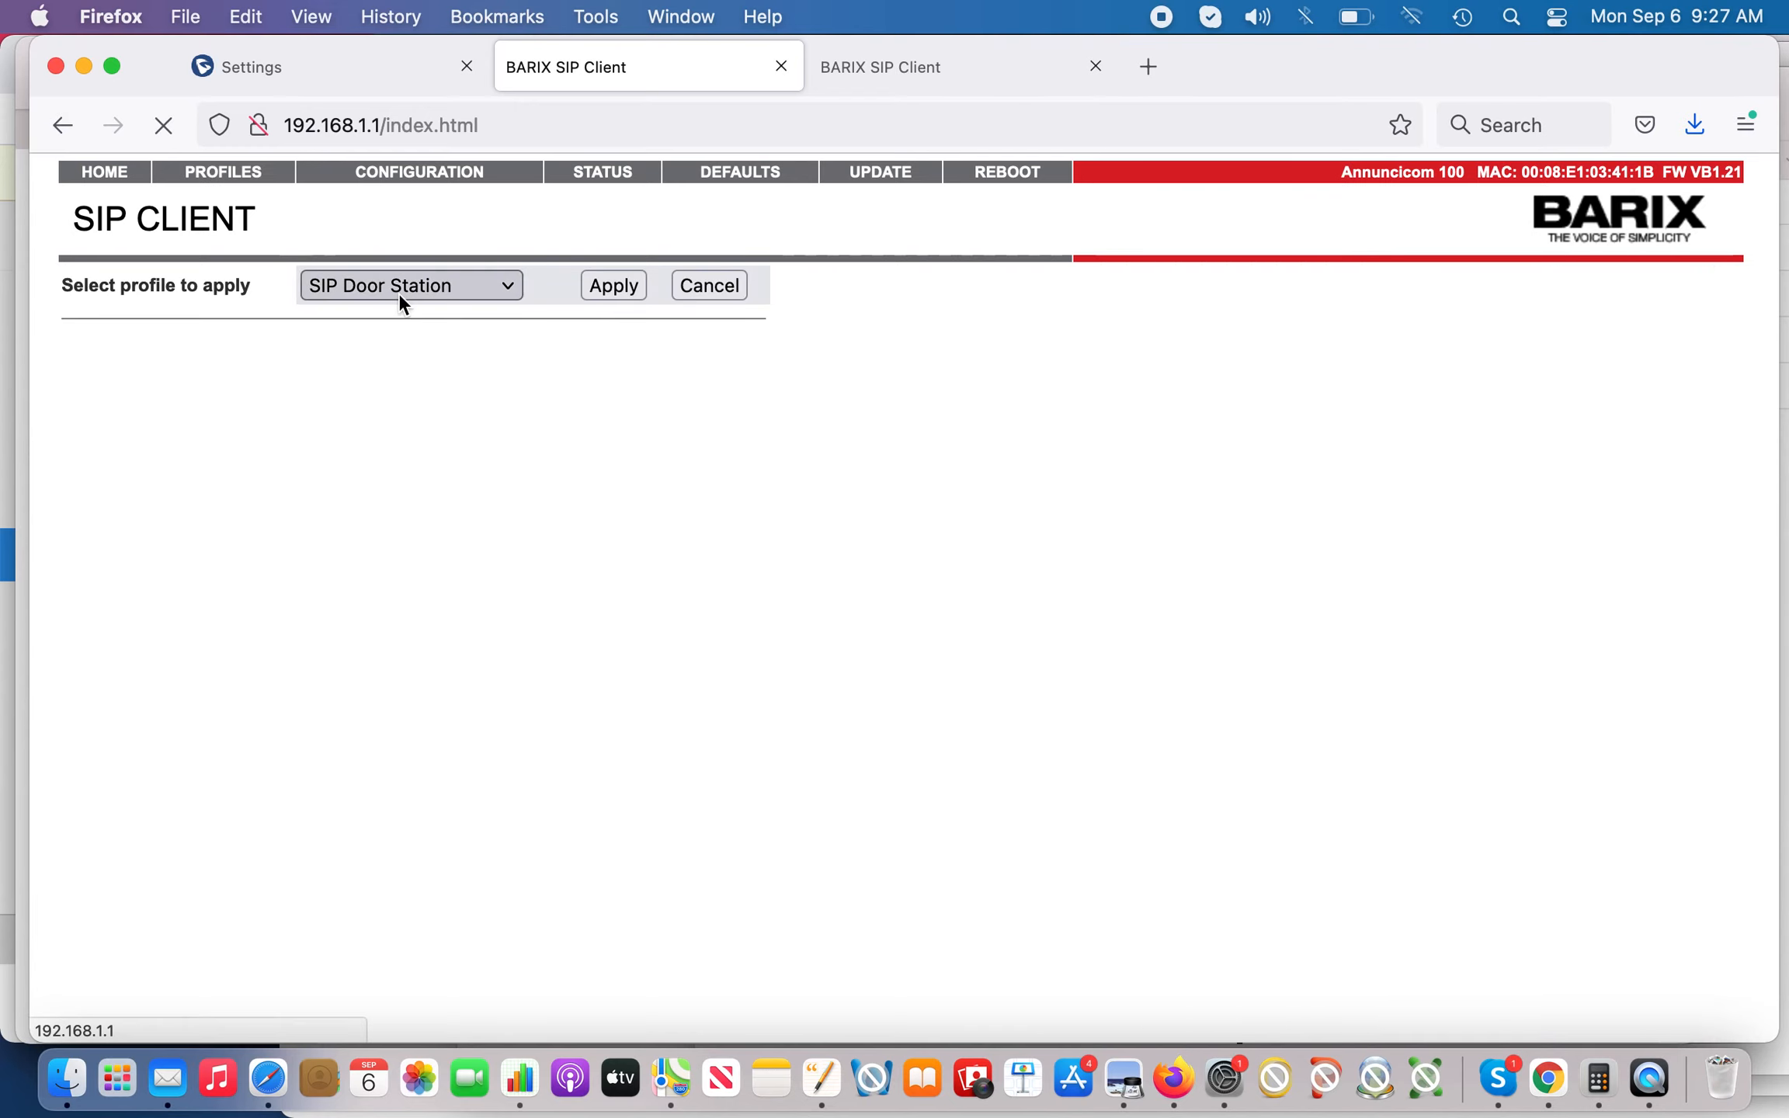
click(515, 294)
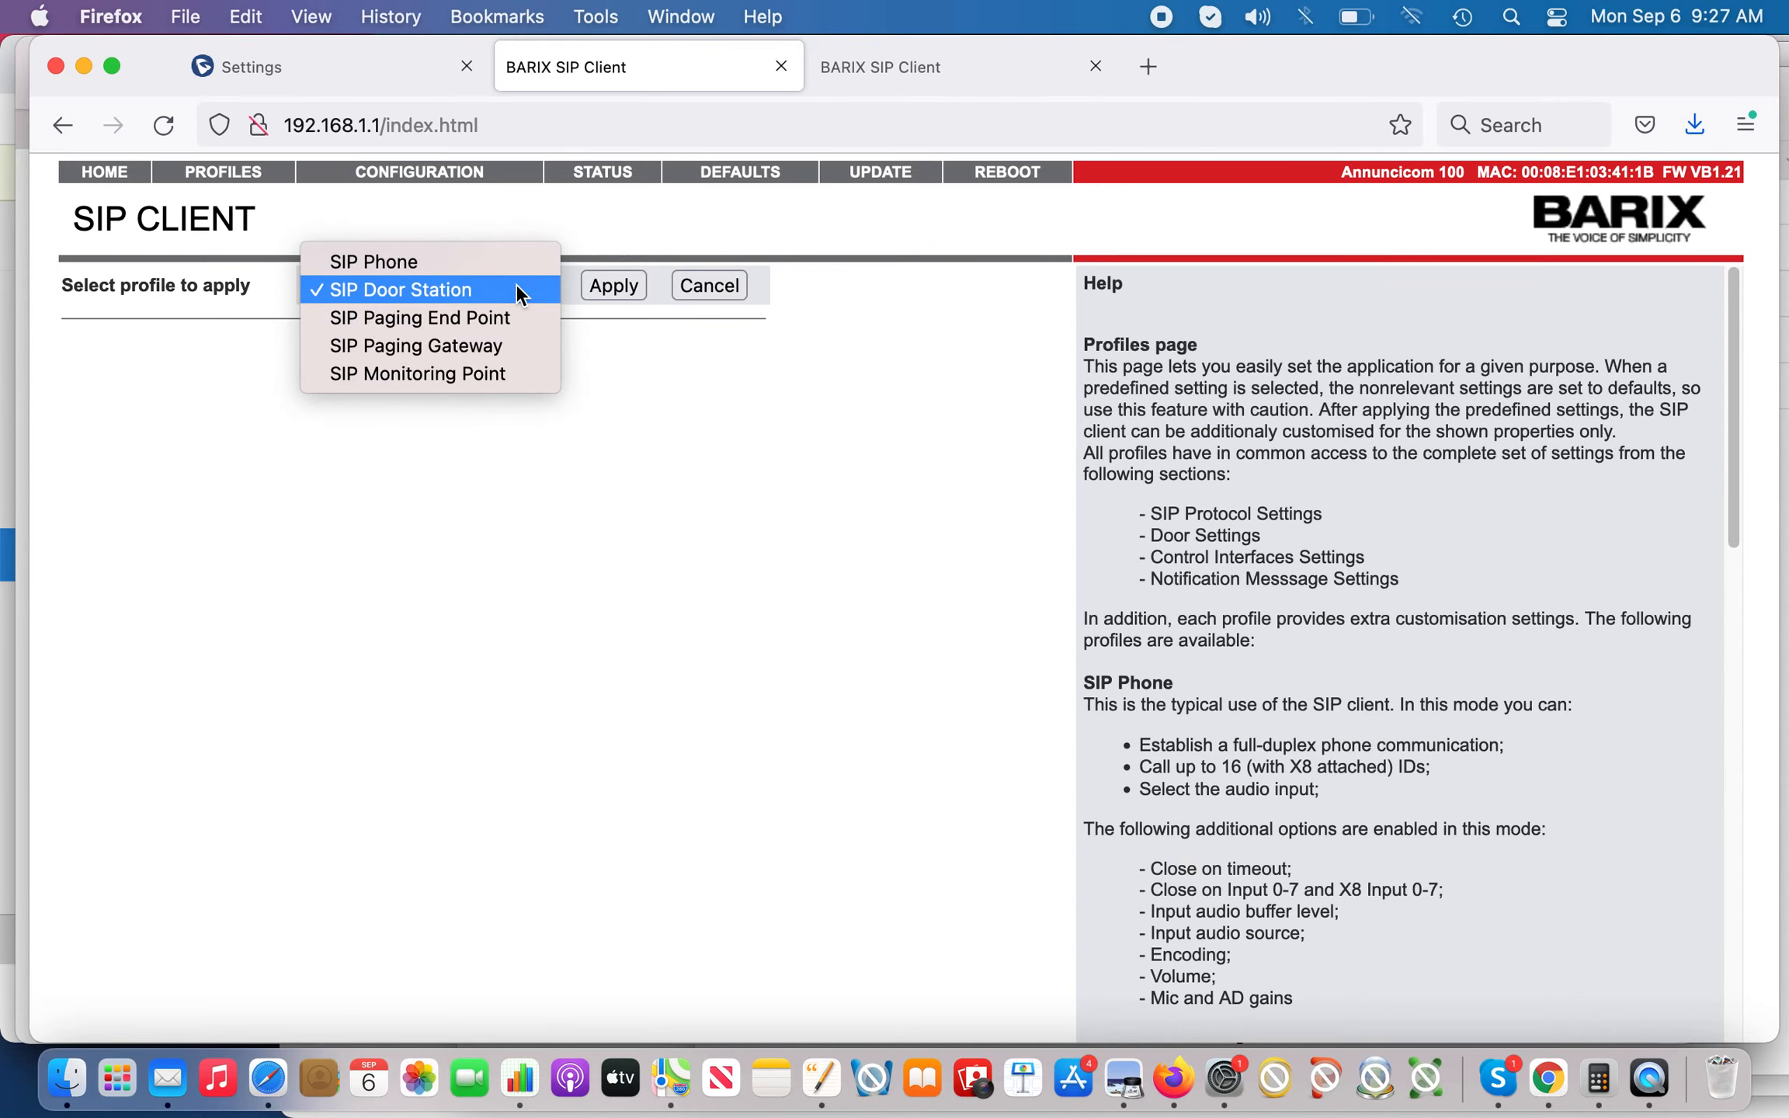
click(662, 214)
- Open the door station's advanced audio settings and view the available A/D amplifier gain values for the Line input
click(414, 167)
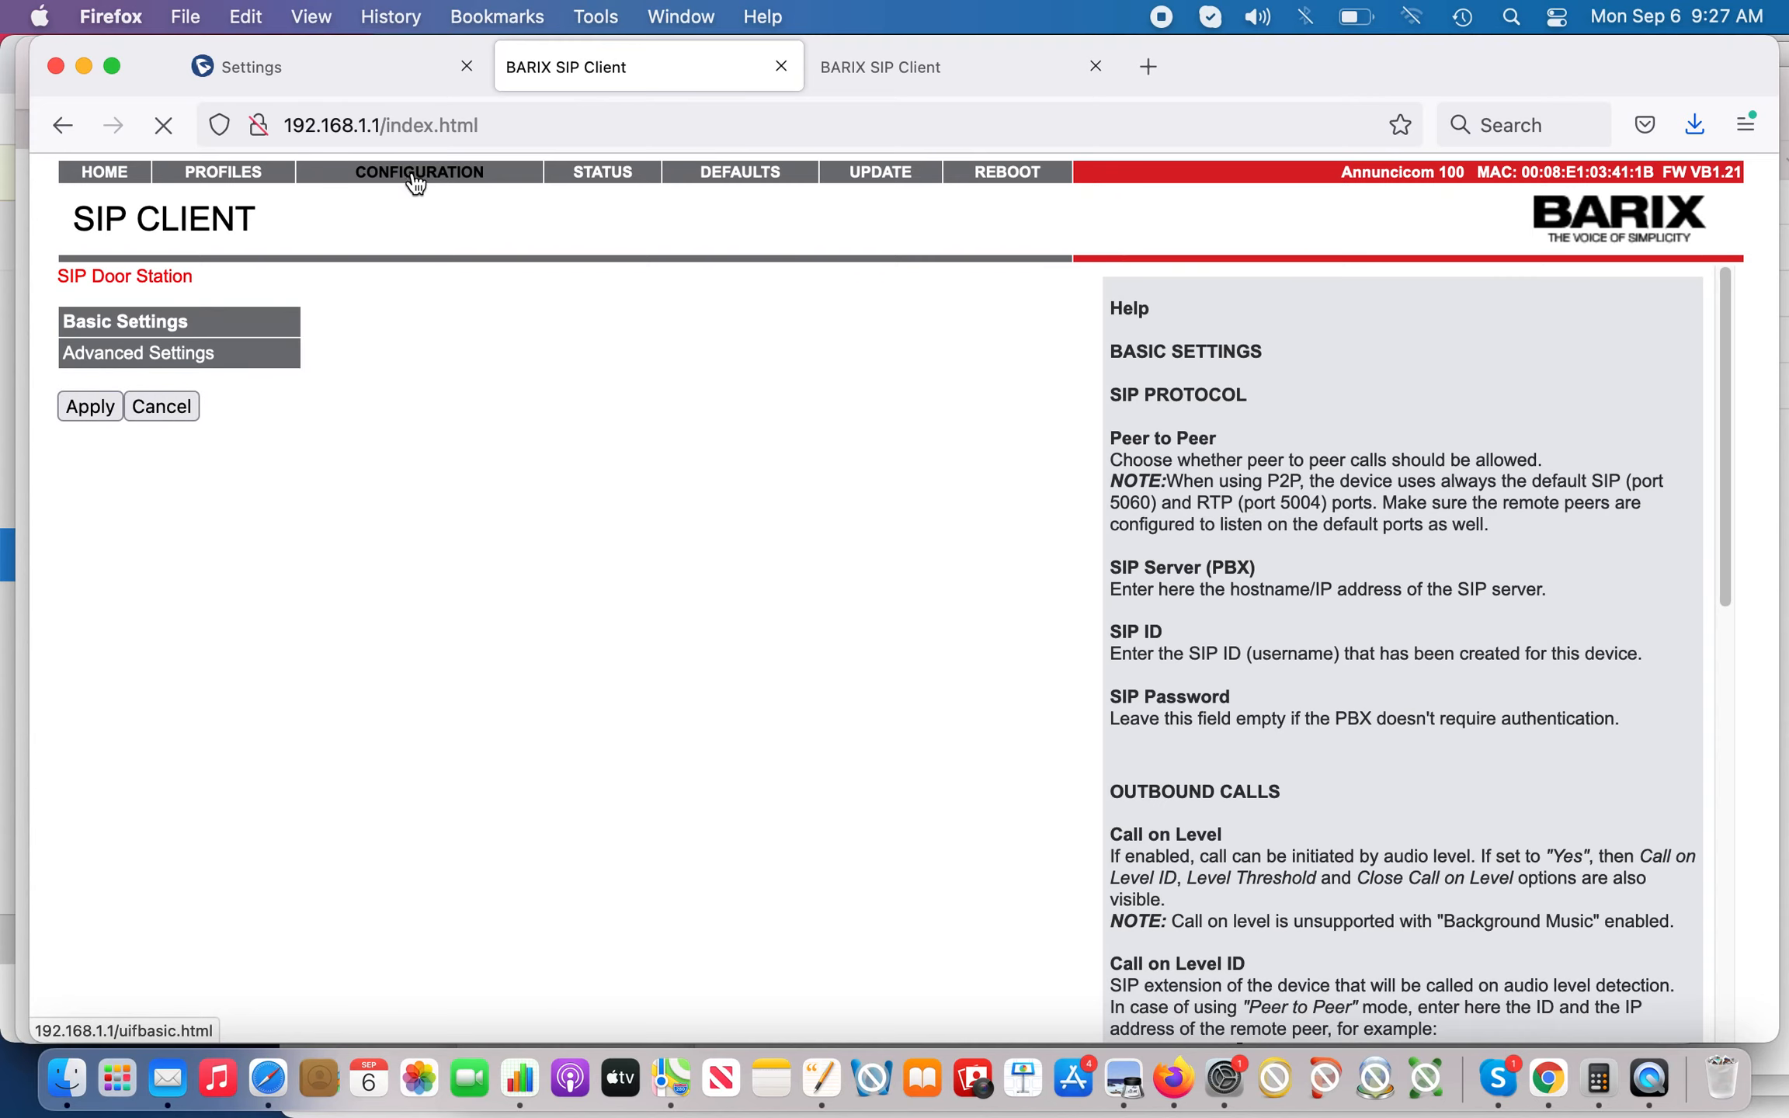
click(176, 359)
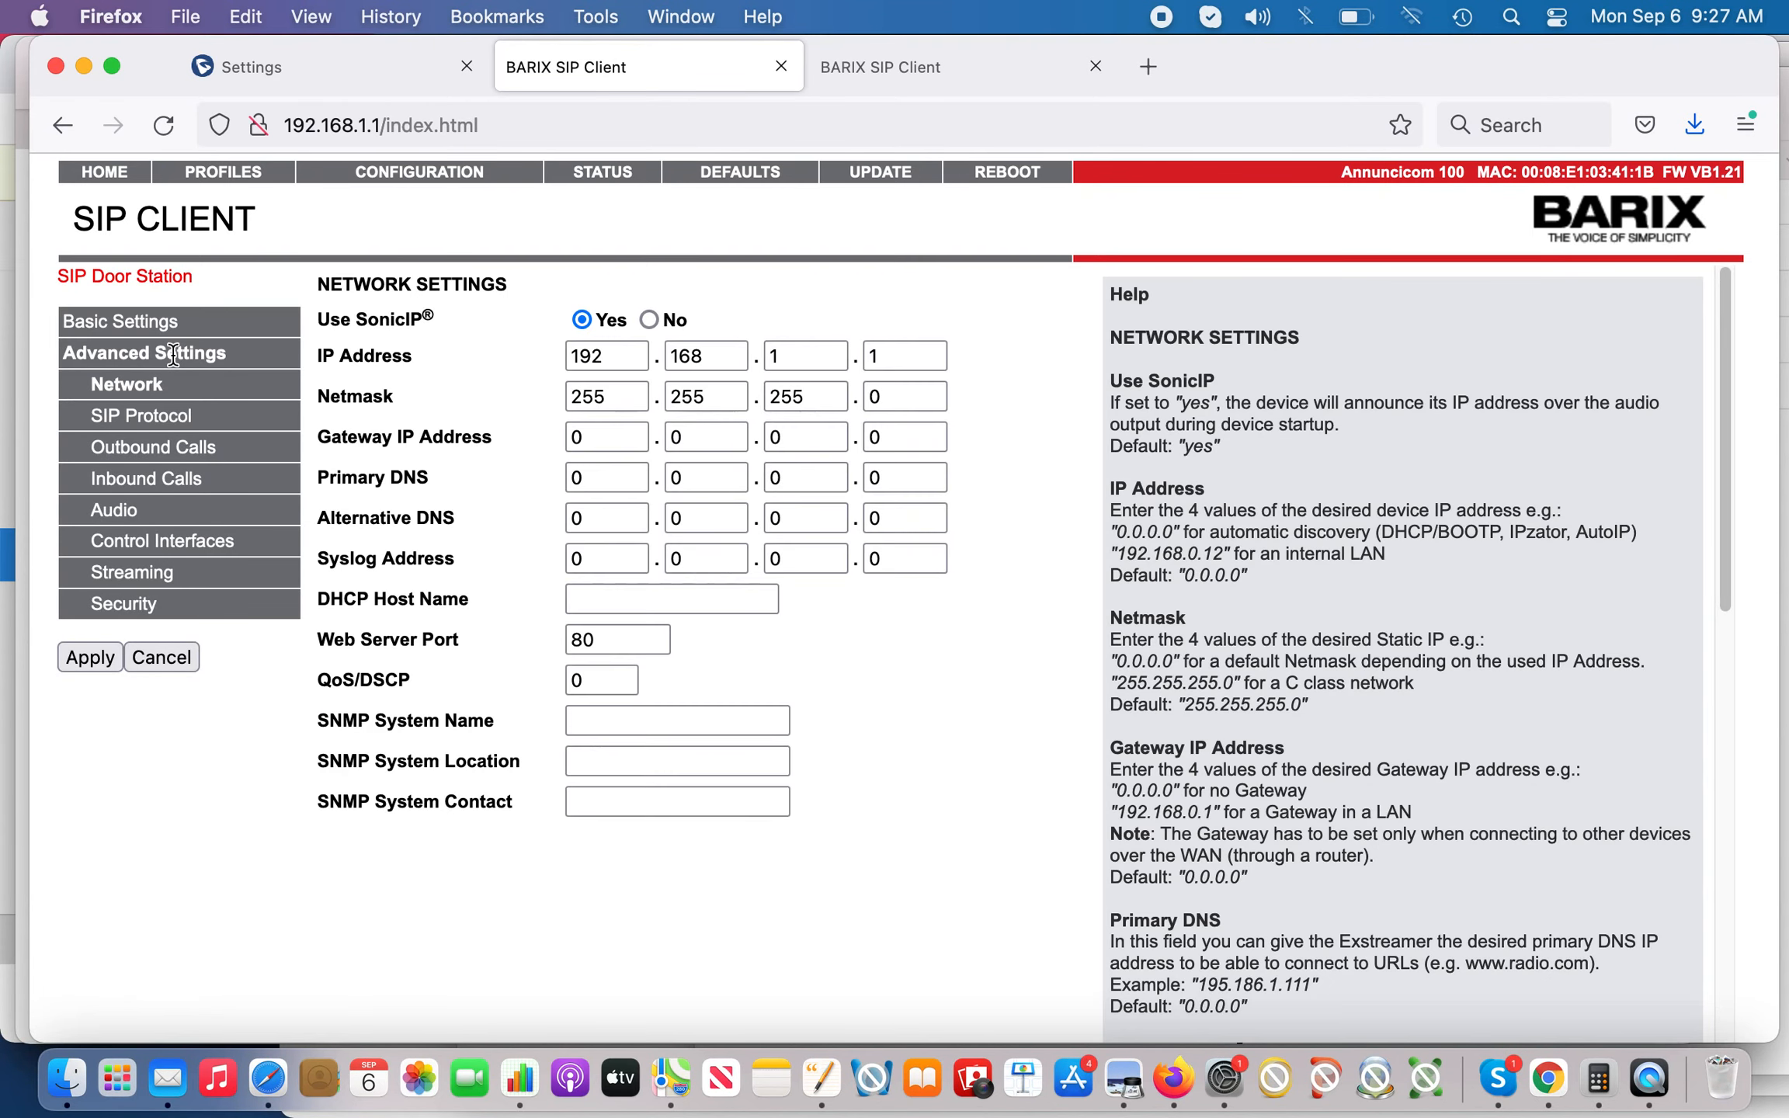
click(115, 512)
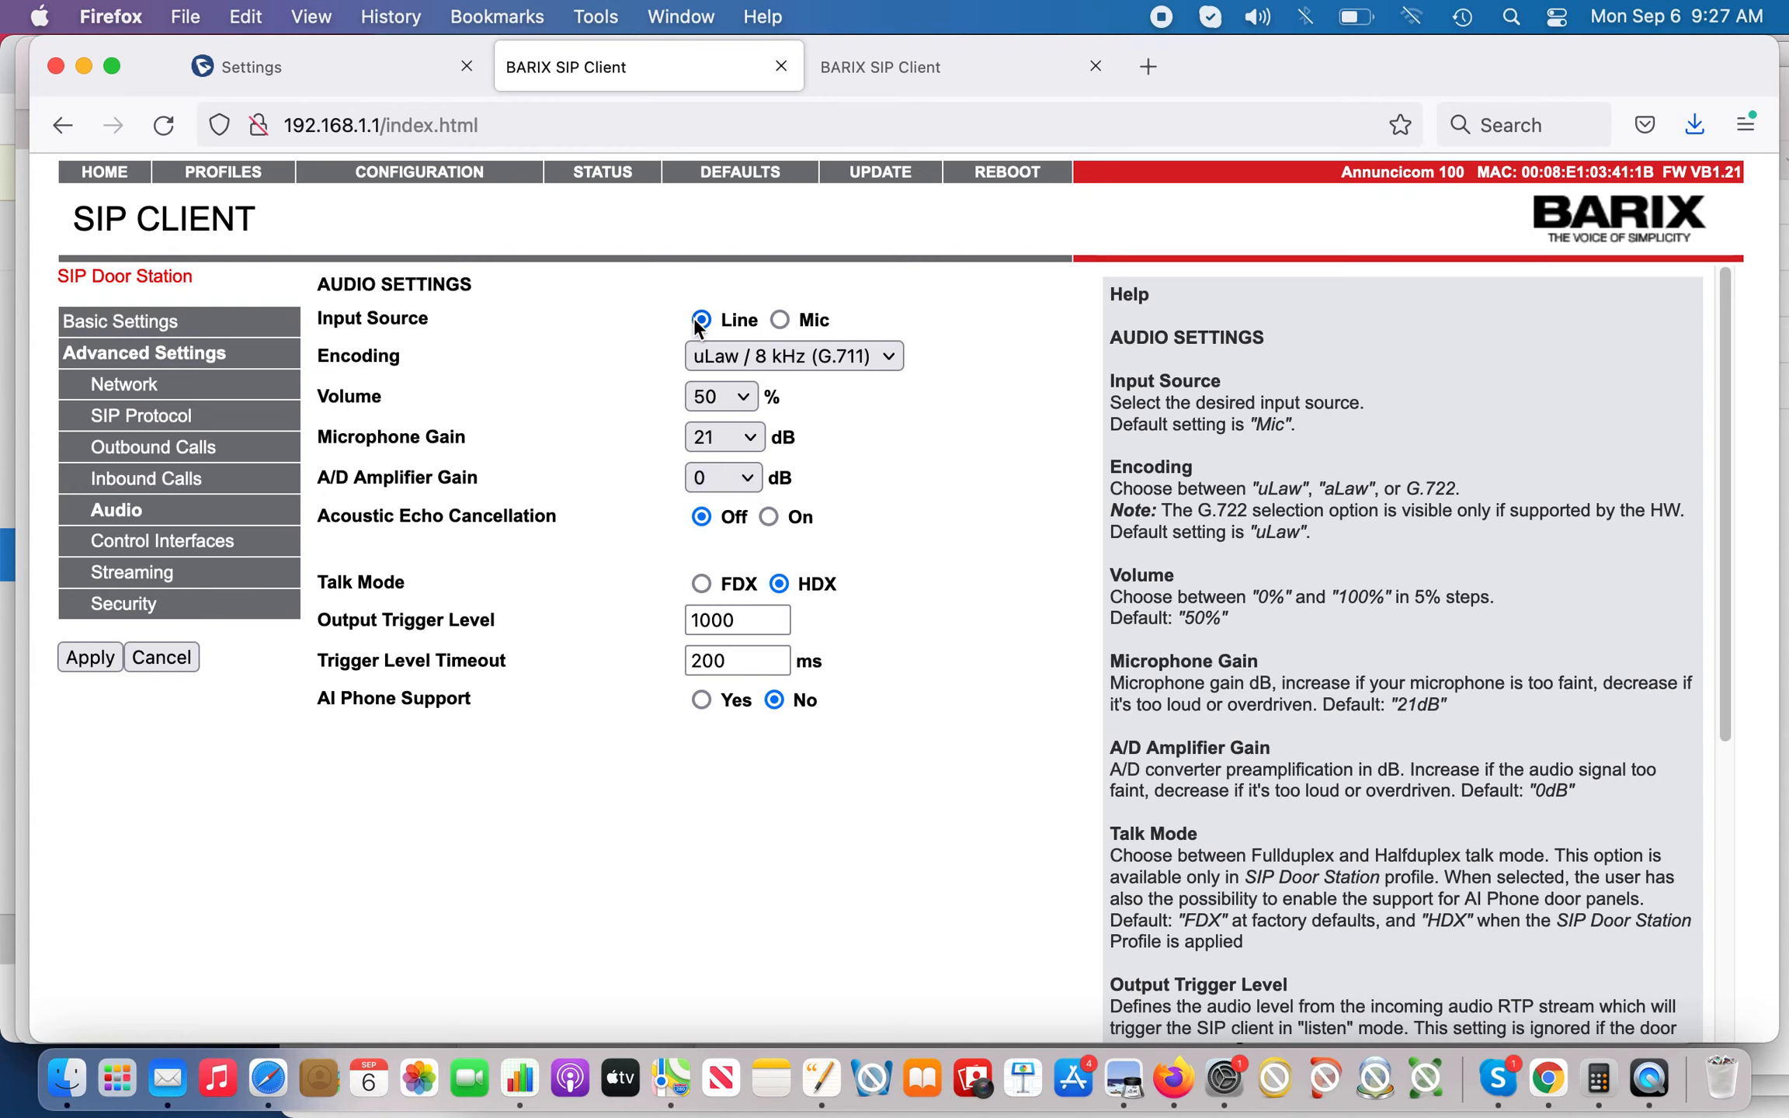
click(752, 477)
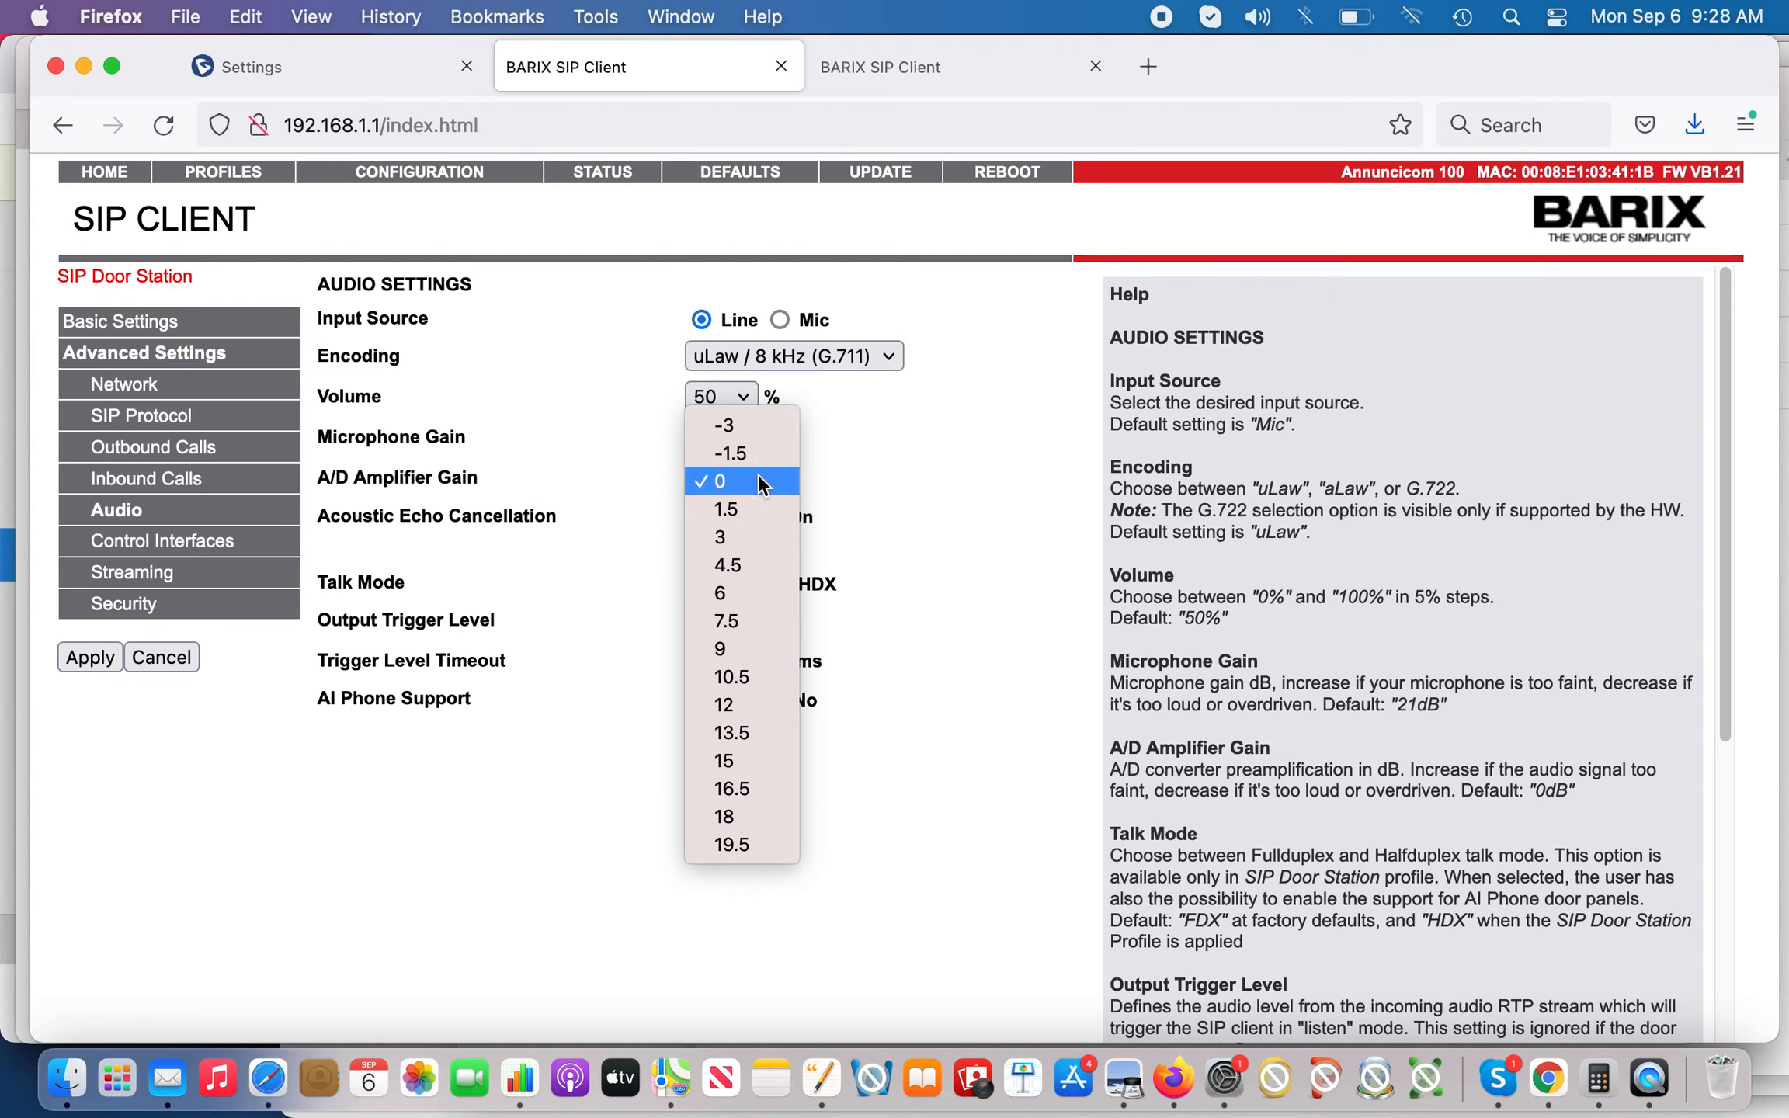
click(922, 482)
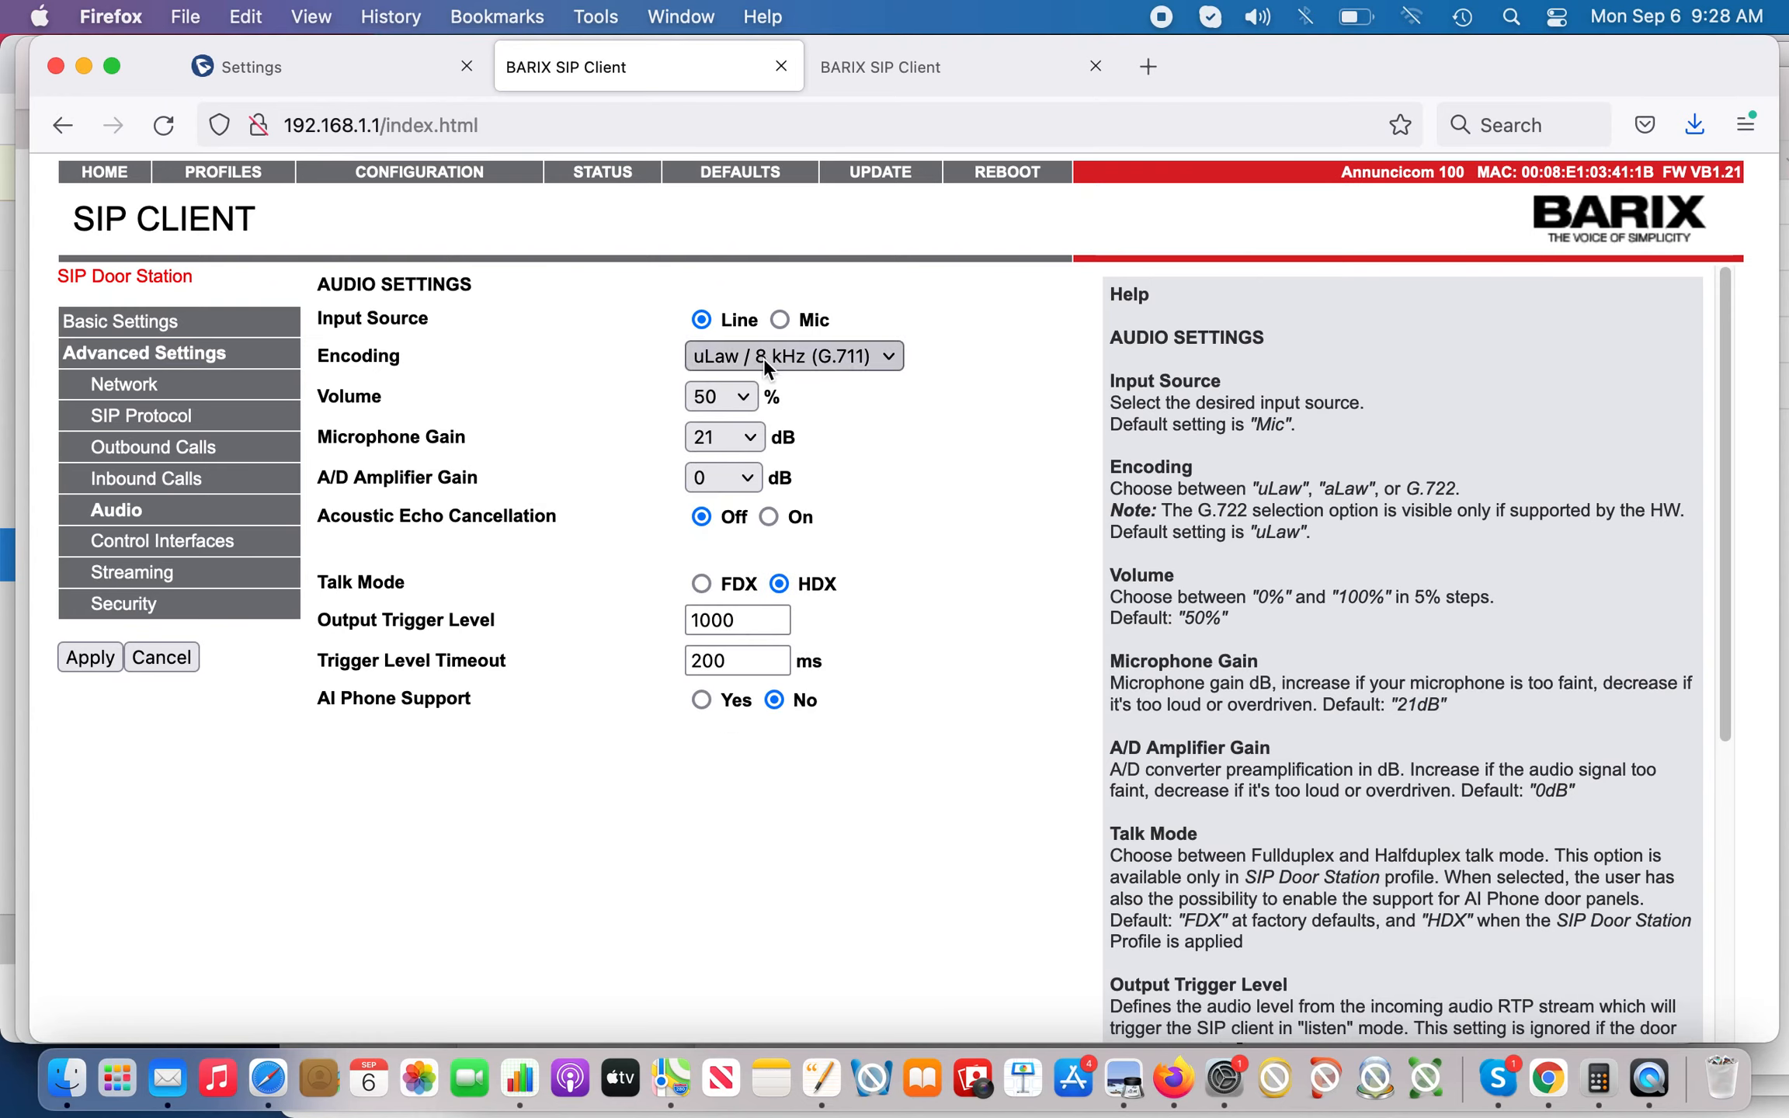
- Look through the microphone gain values with the input source on Mic, and set the source back to Line
click(779, 320)
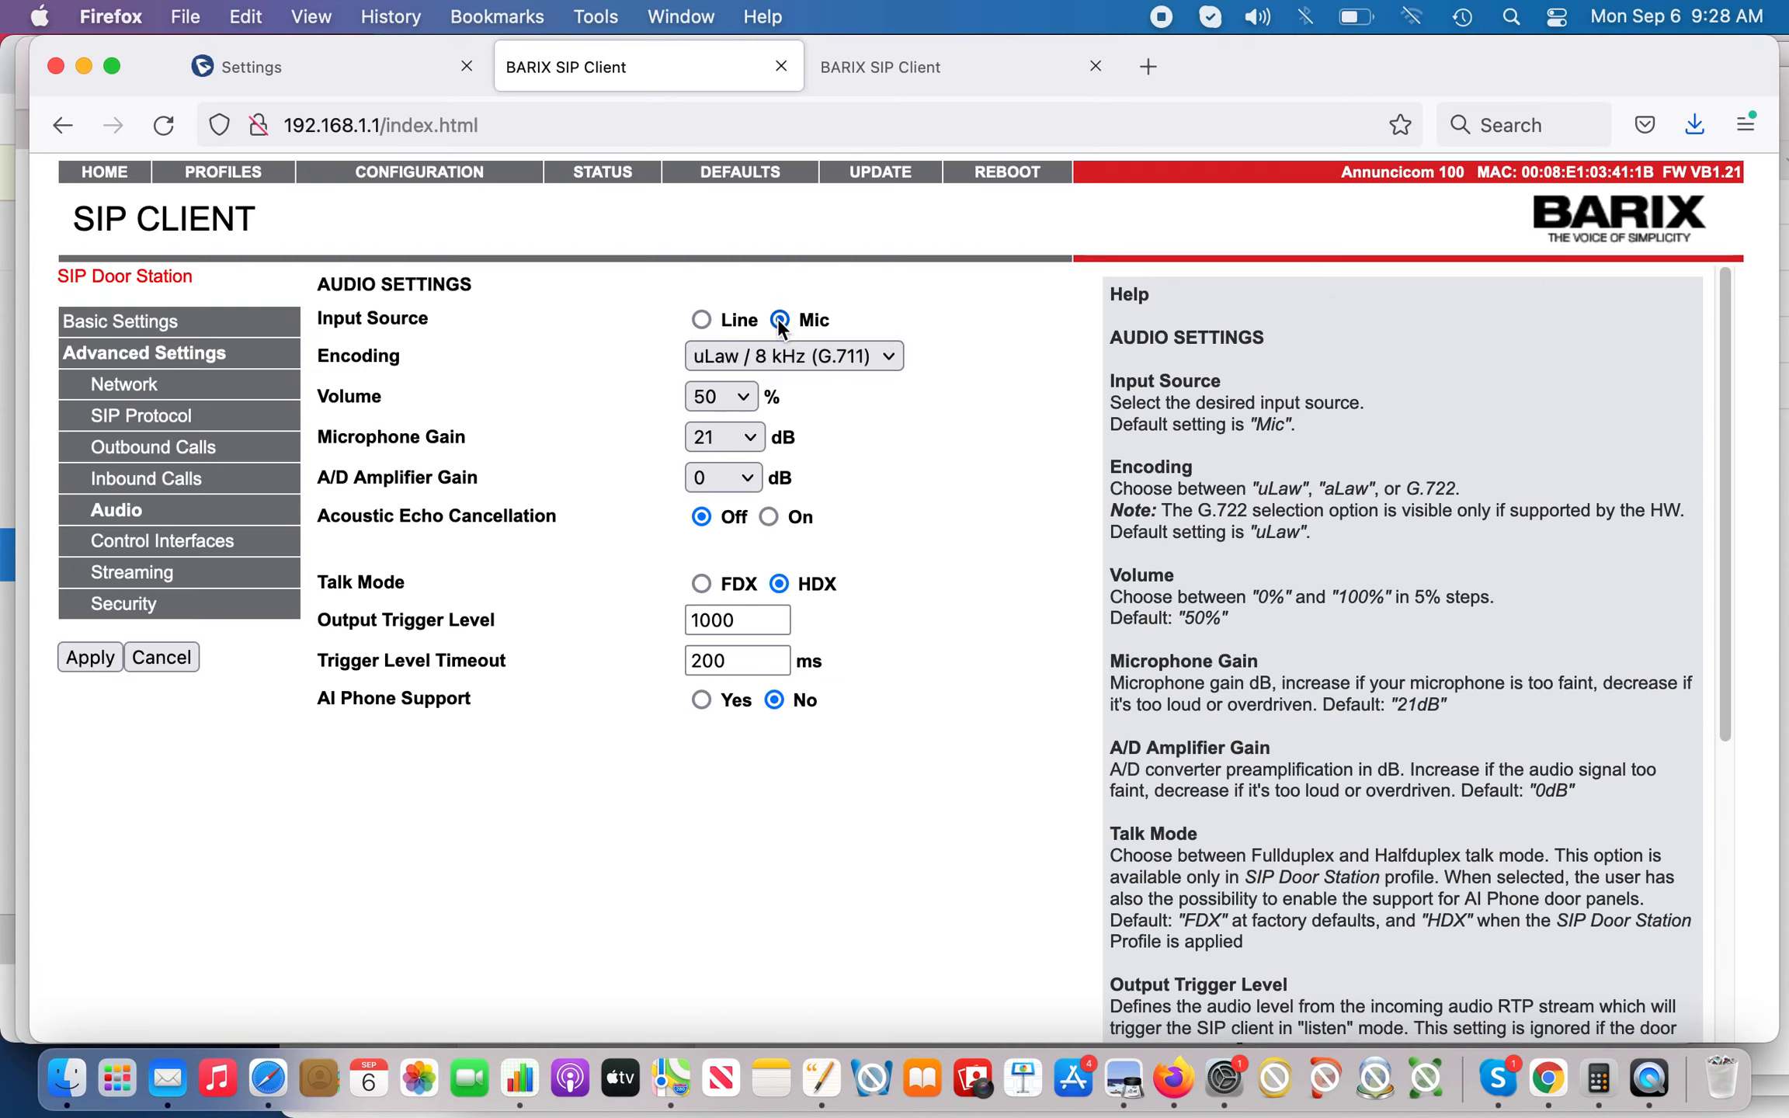
click(756, 432)
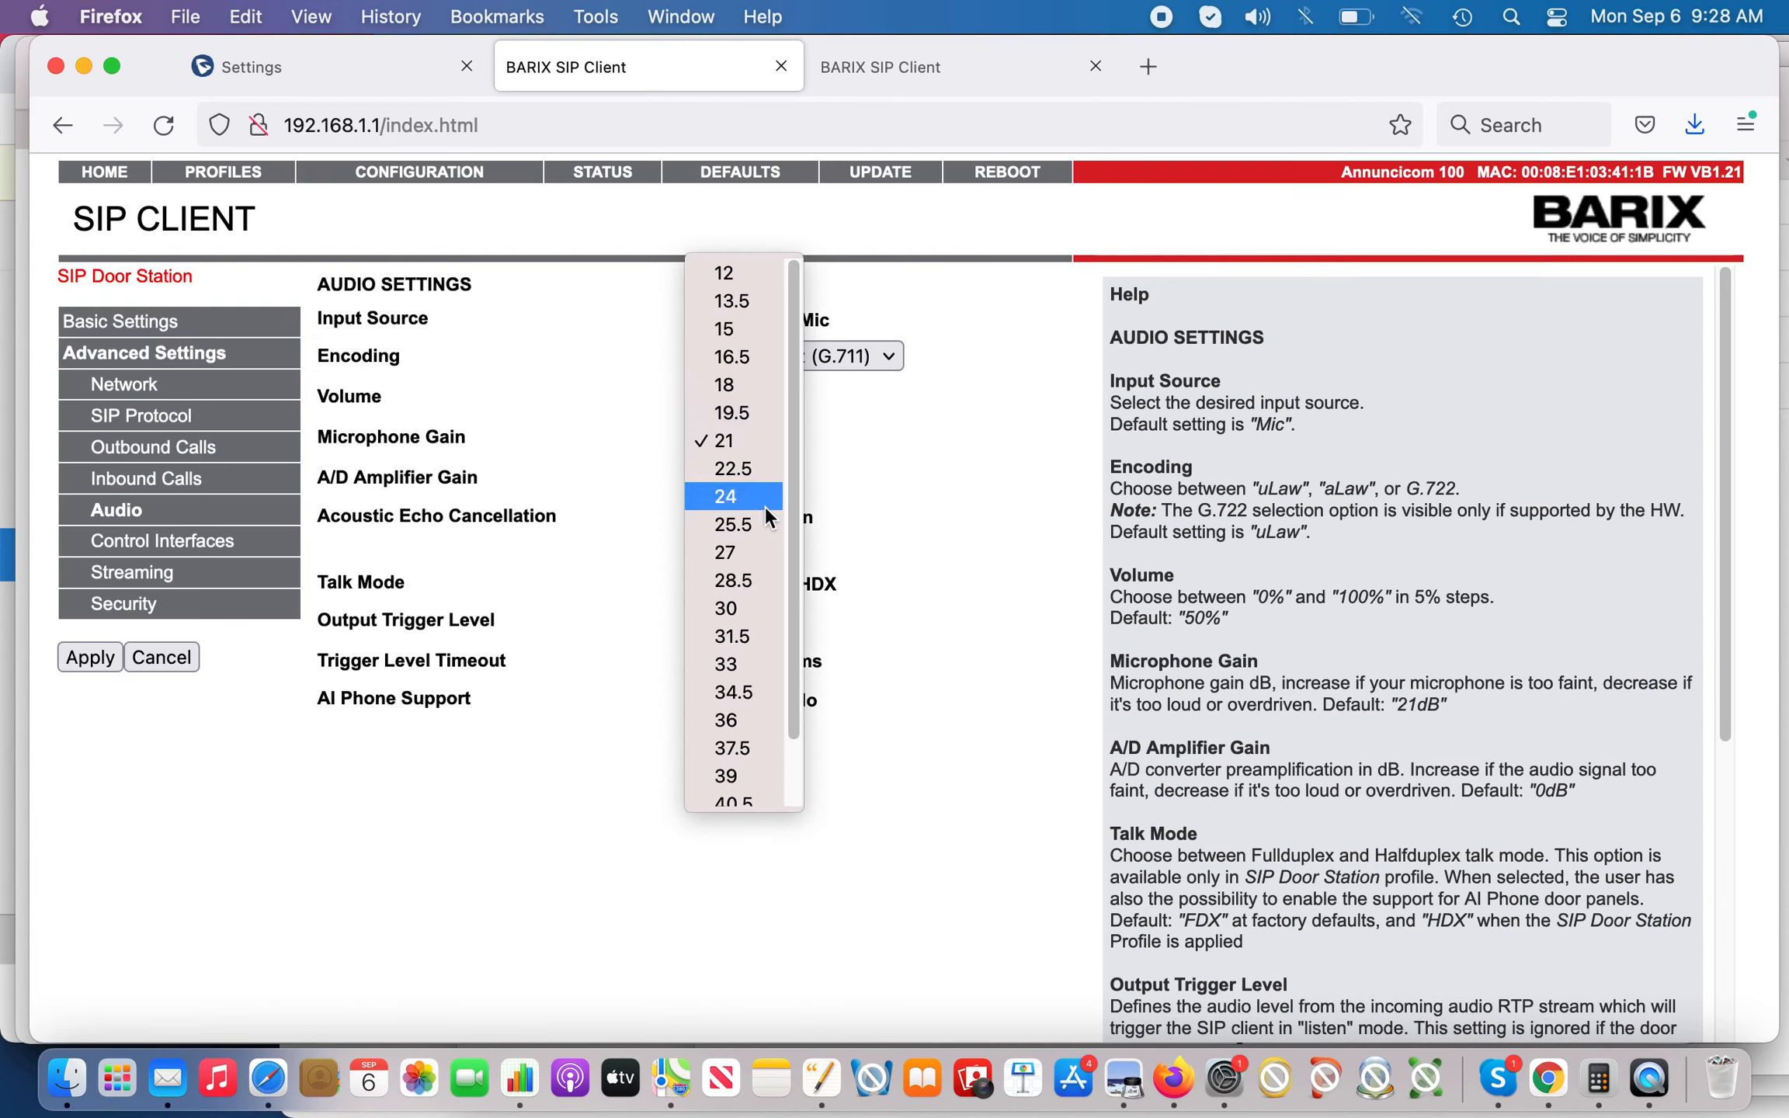
scroll(760, 678, down, 3)
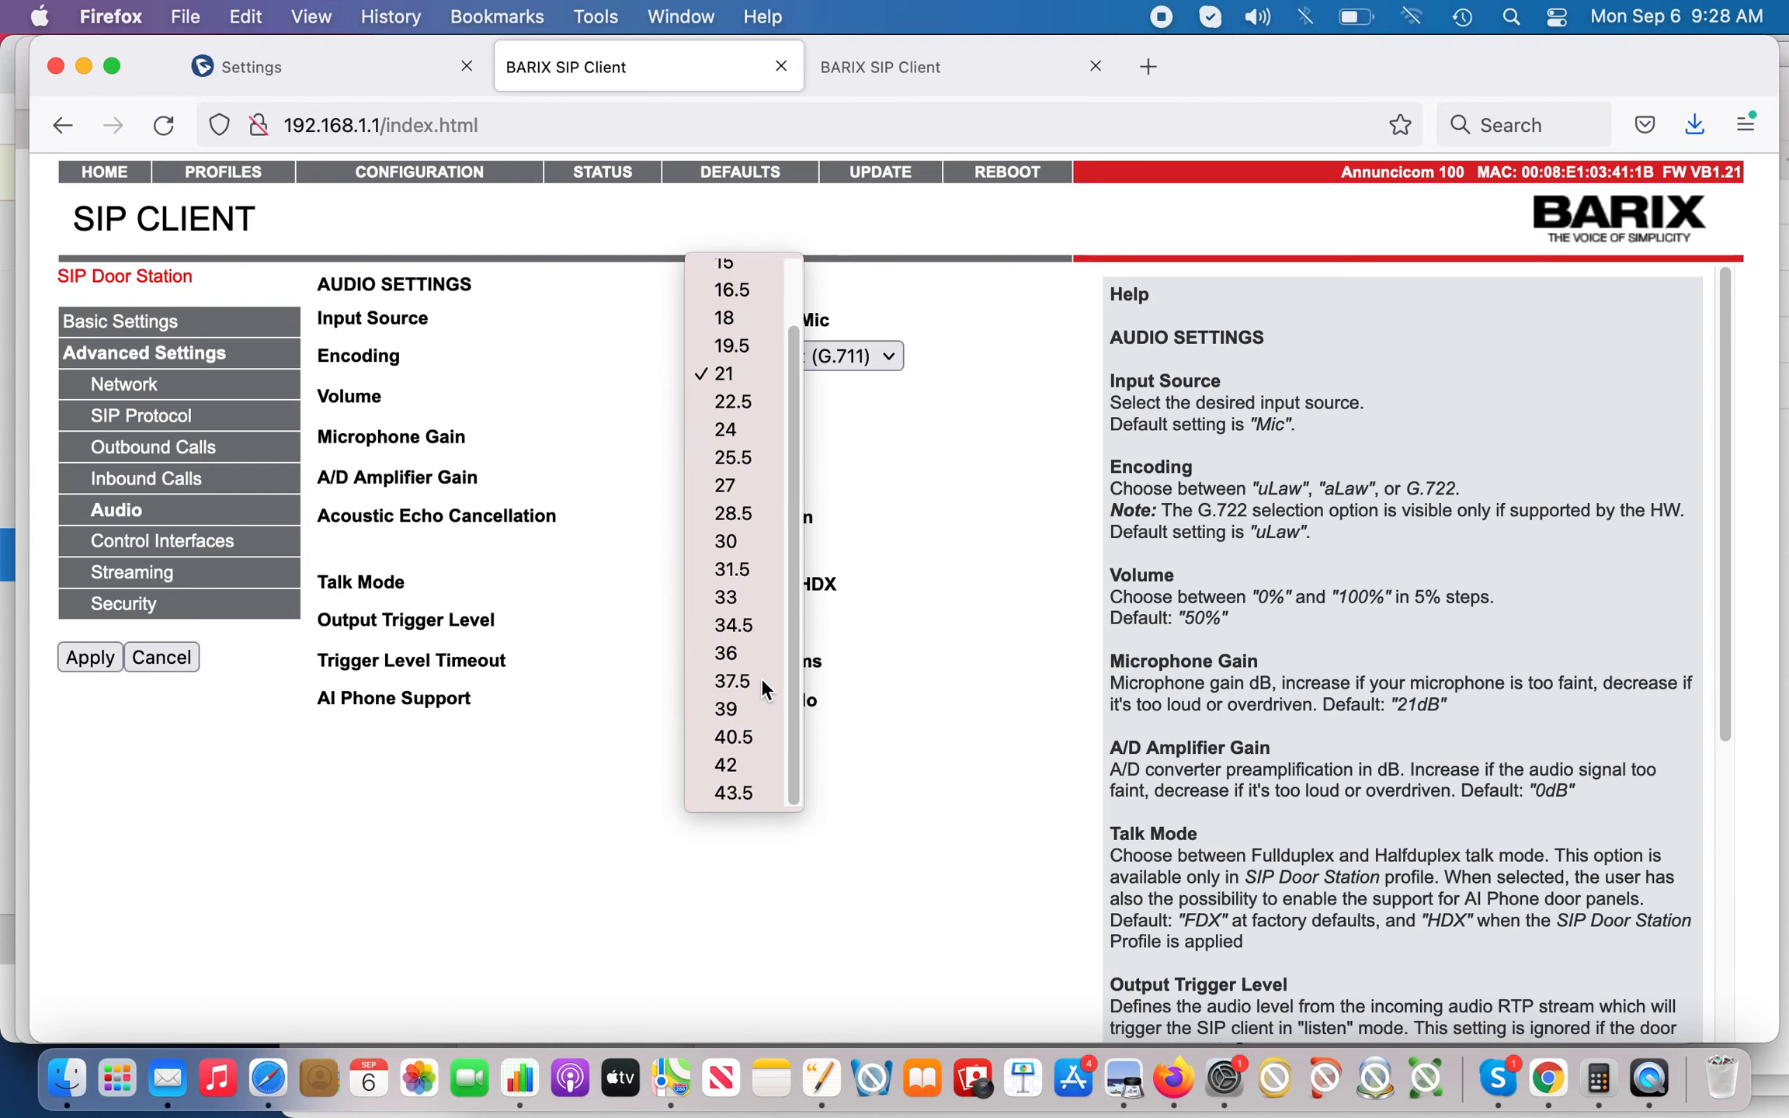
scroll(760, 678, up, 2)
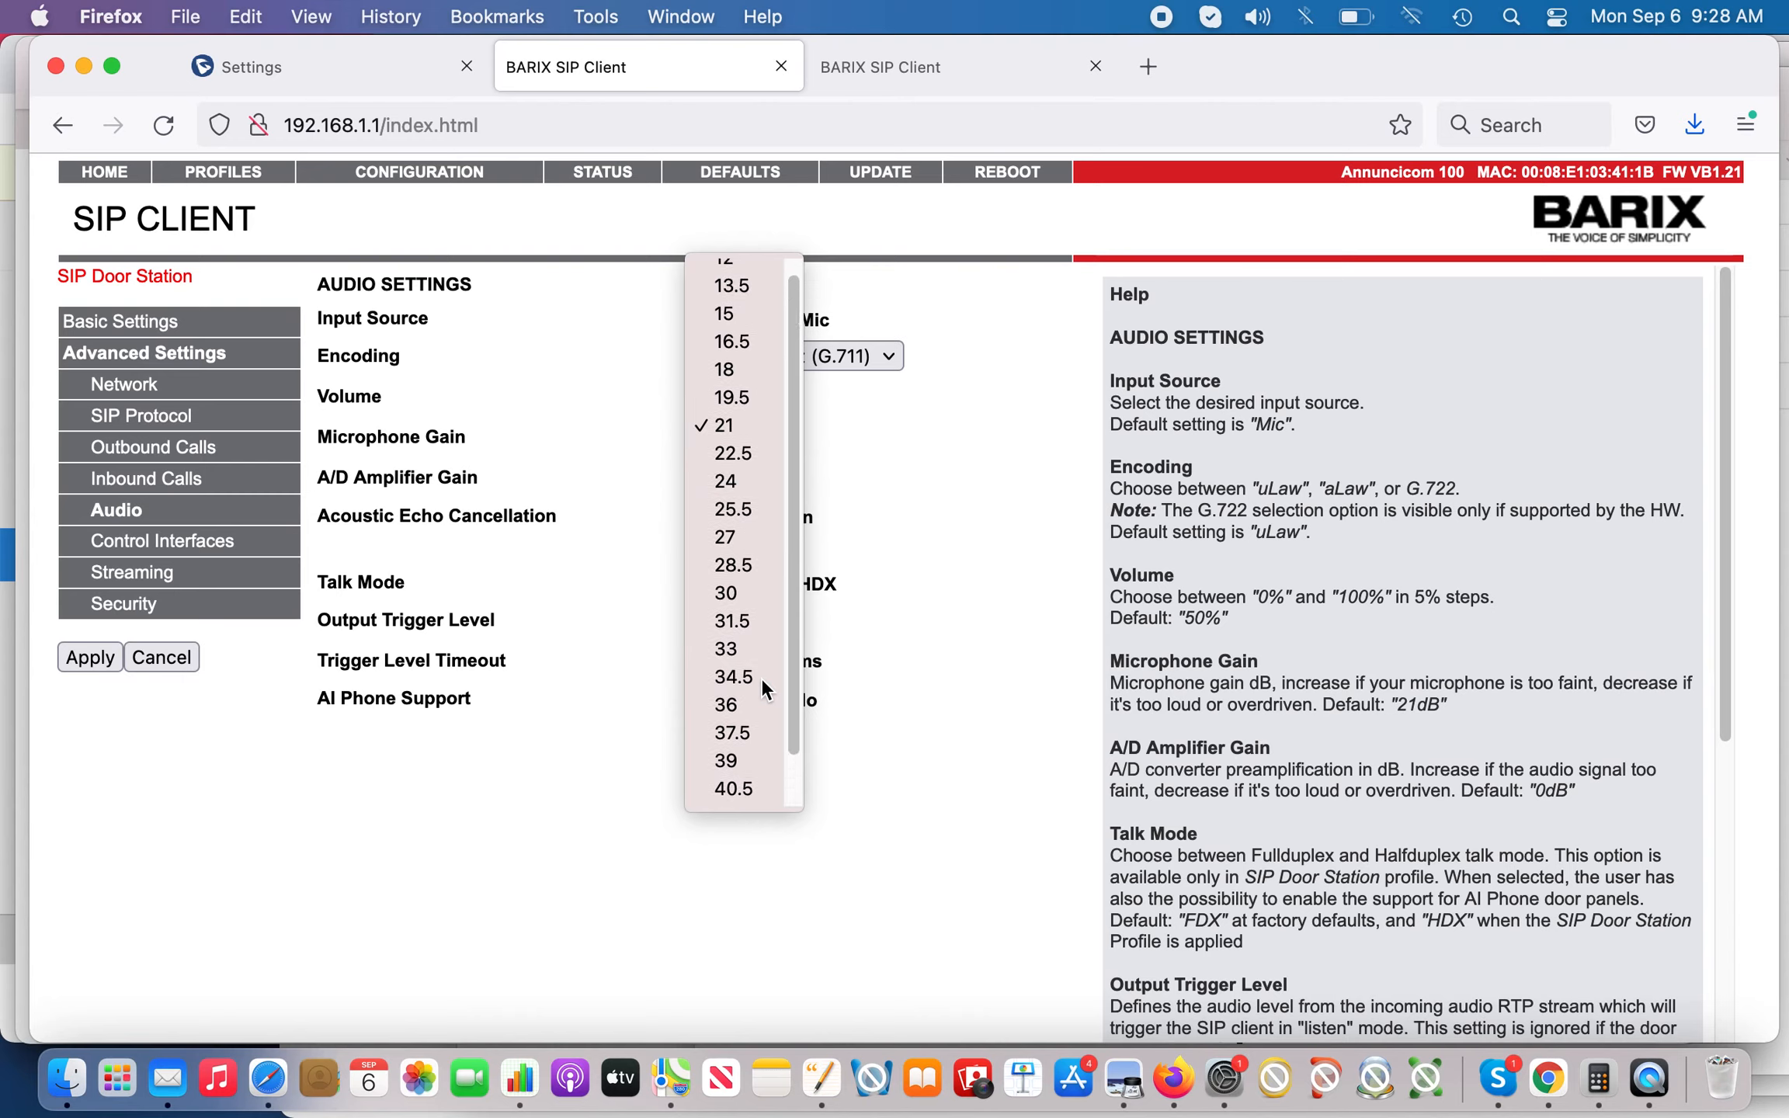
click(968, 458)
click(701, 320)
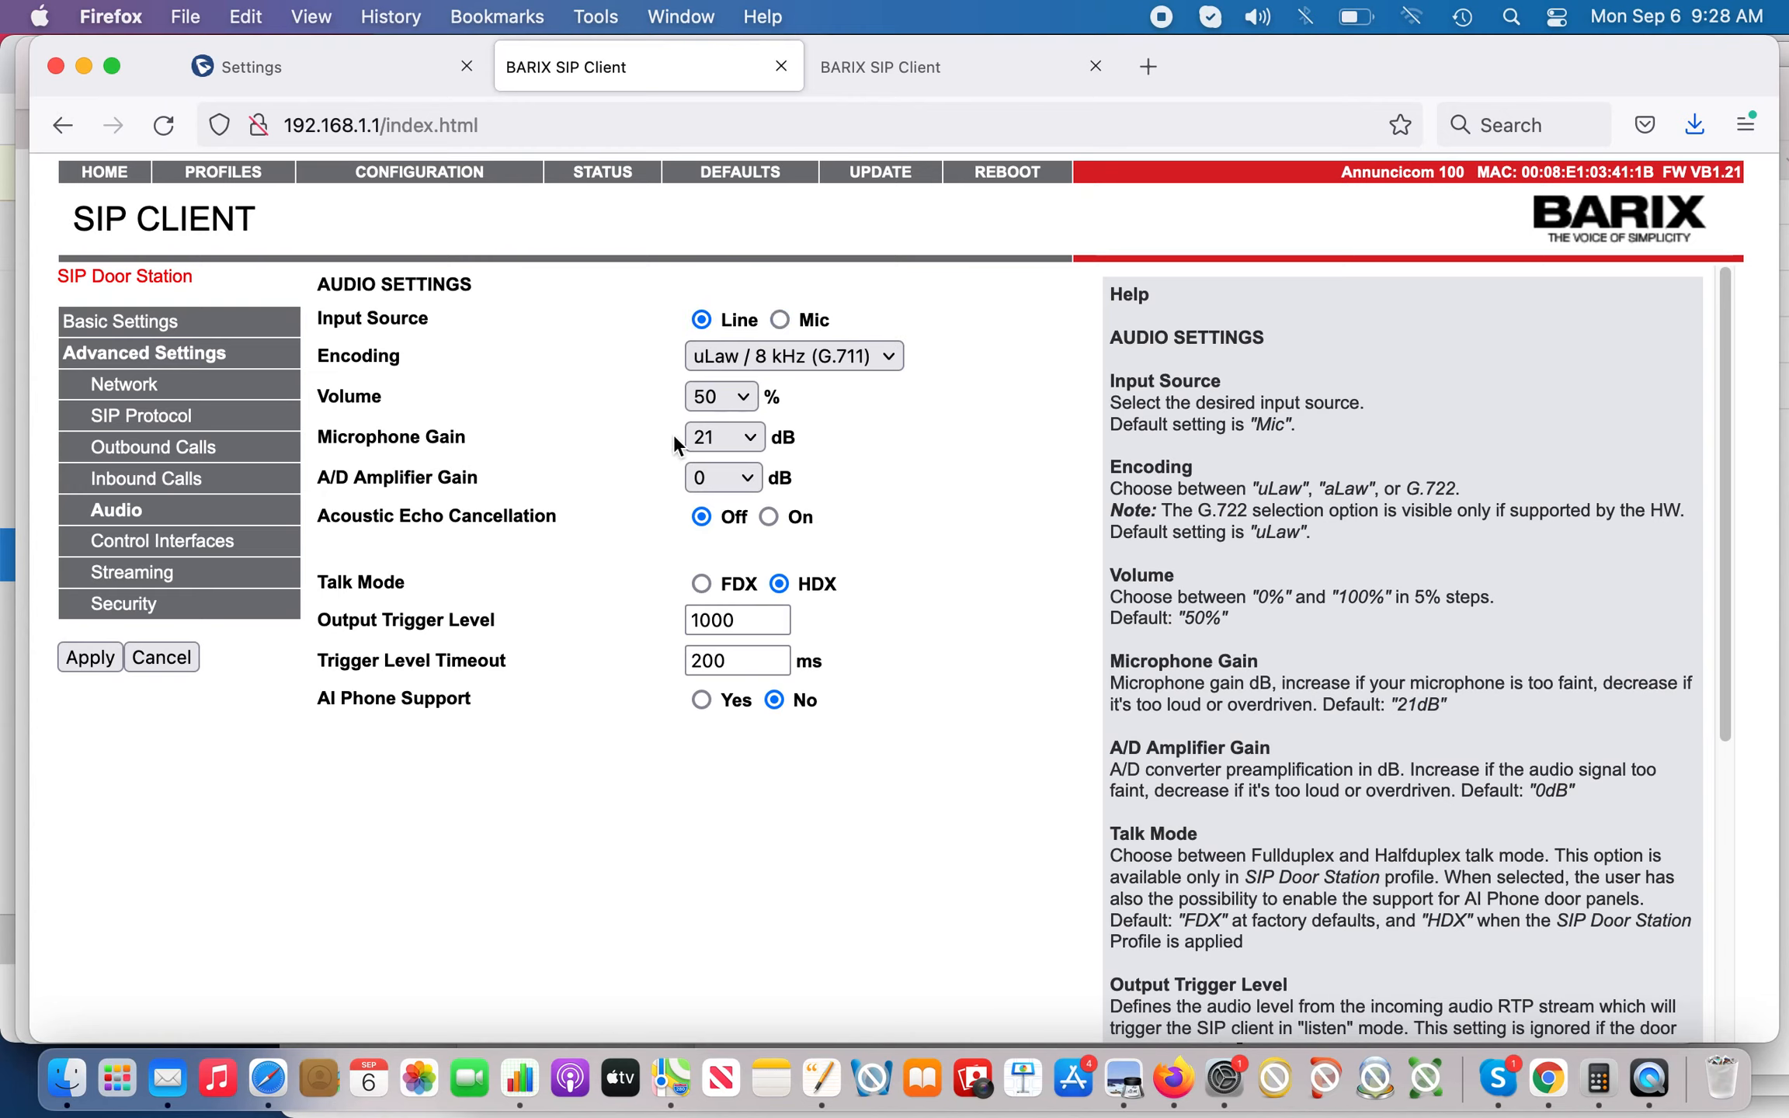